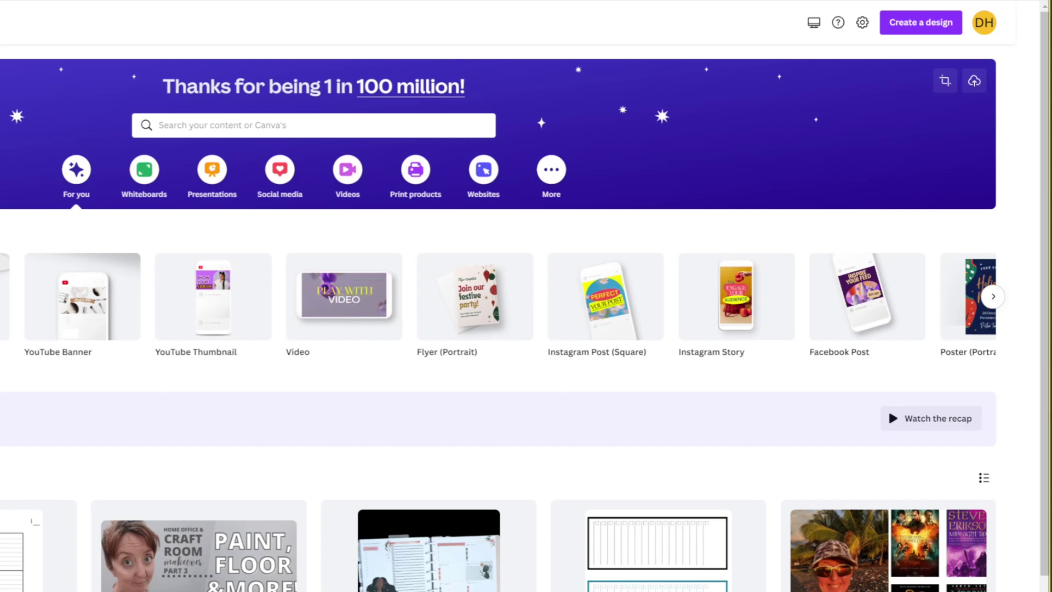
- Create a new custom-size design 6.75 in wide and 9.25 in high
scroll(445, 552, down, 5)
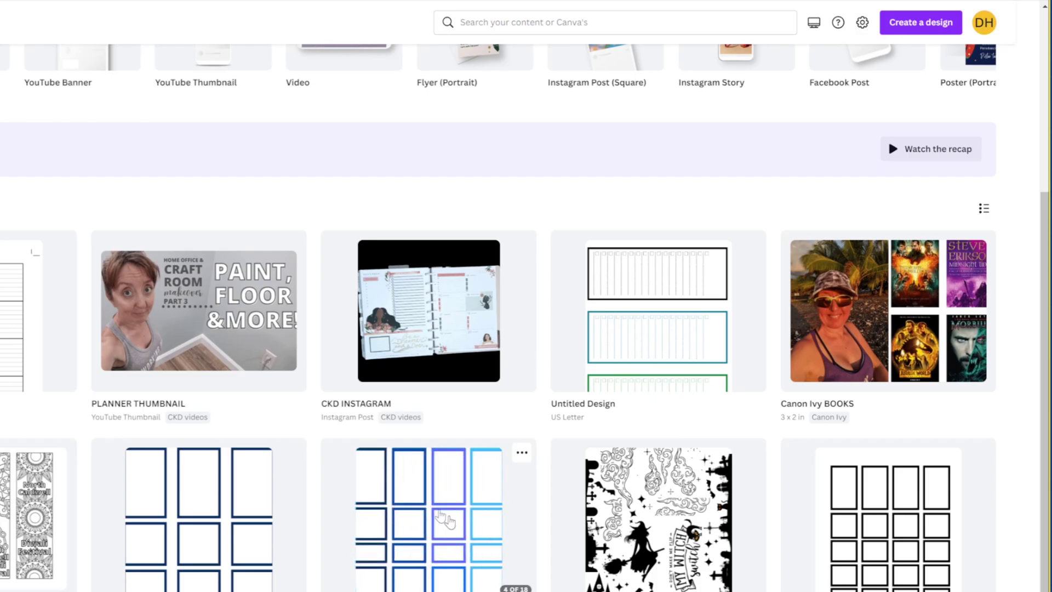
scroll(444, 518, up, 5)
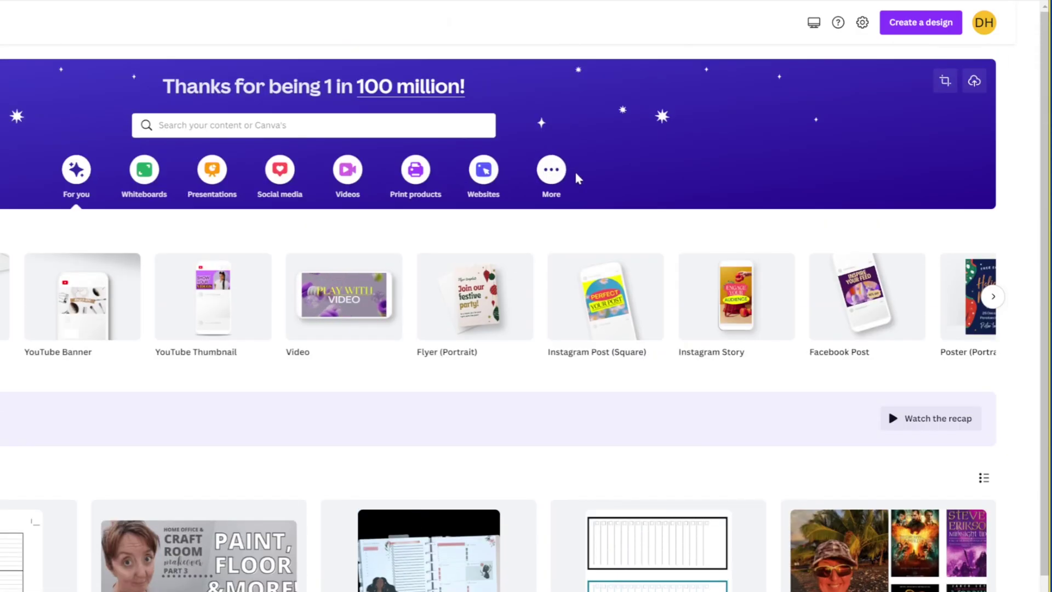
click(897, 26)
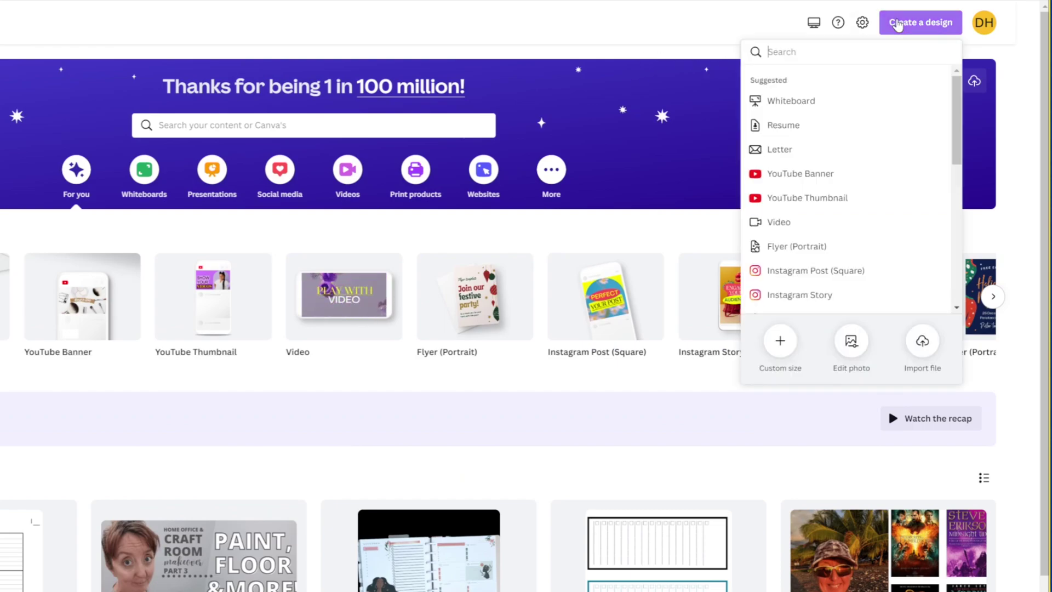
click(780, 342)
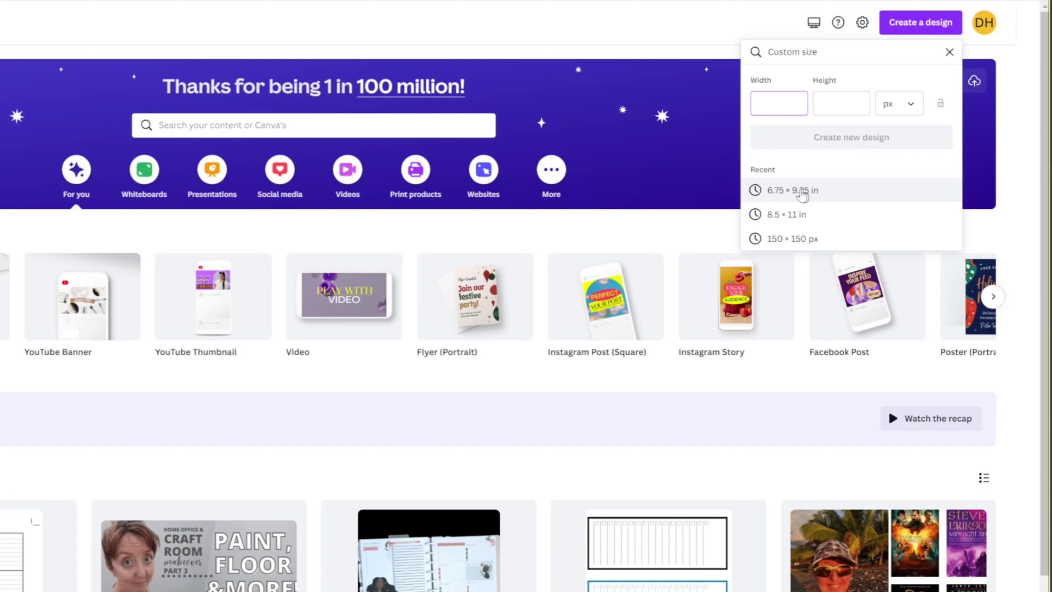
click(910, 104)
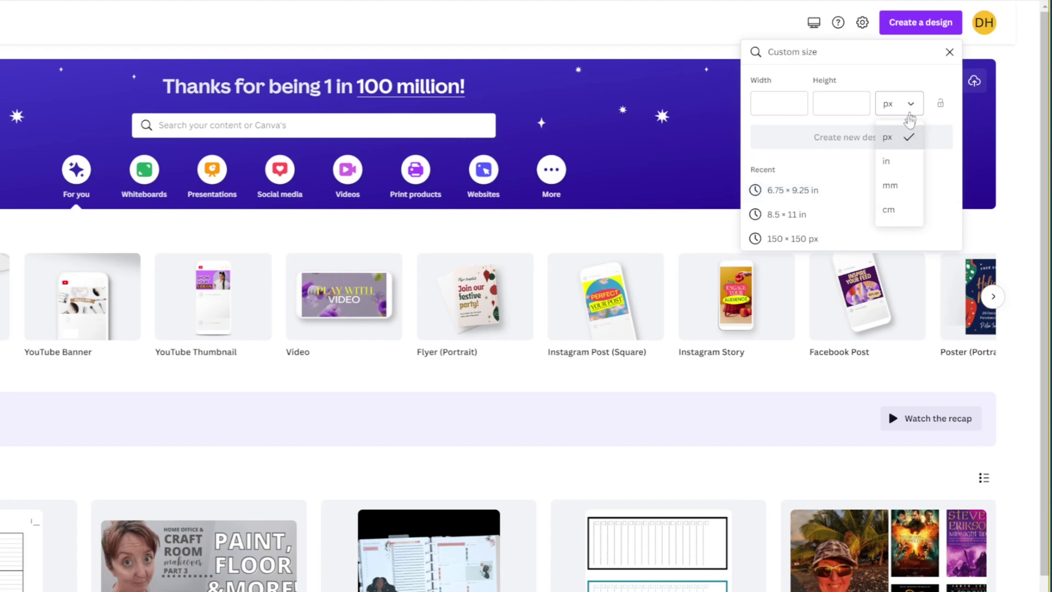
click(896, 164)
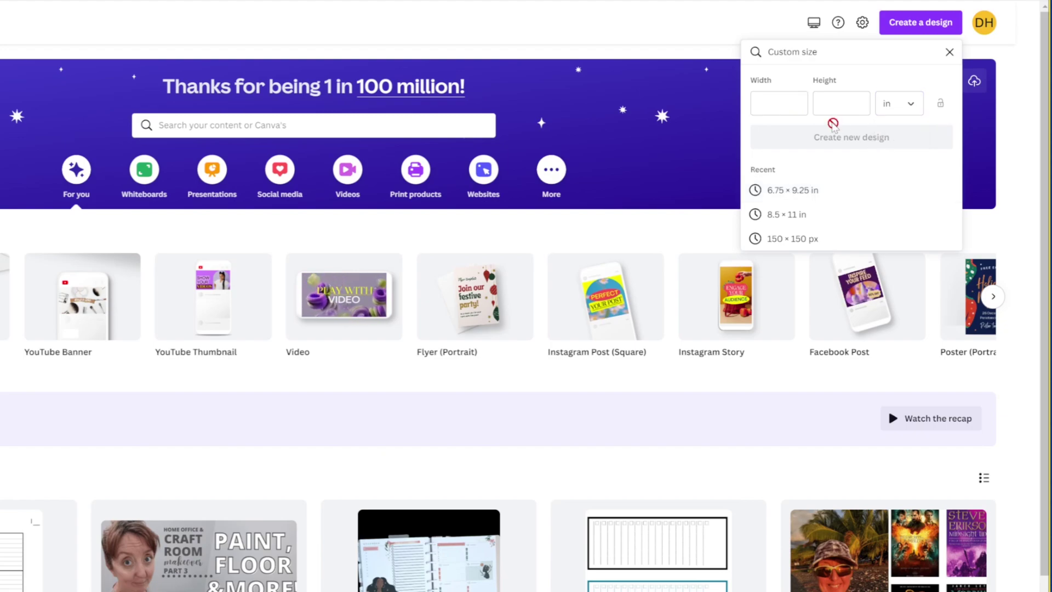
click(779, 94)
text(6)
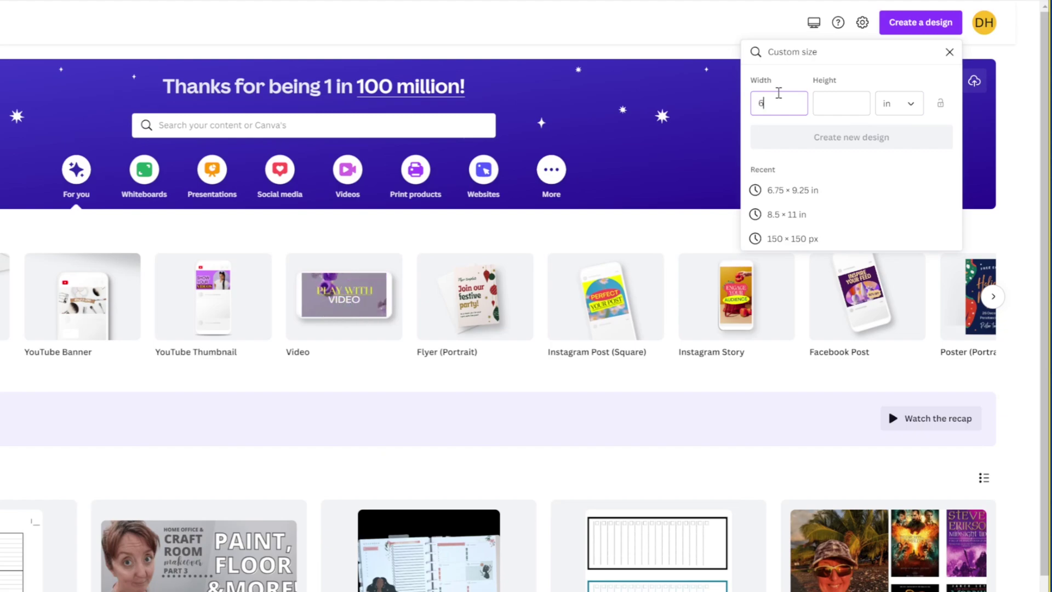
text(.75)
click(835, 101)
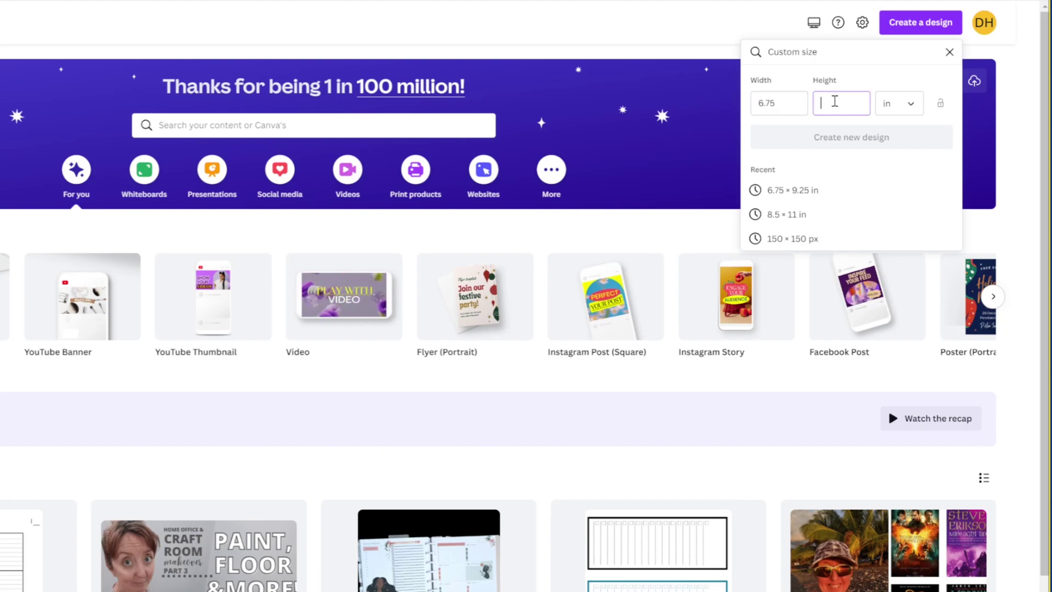
text(9.25)
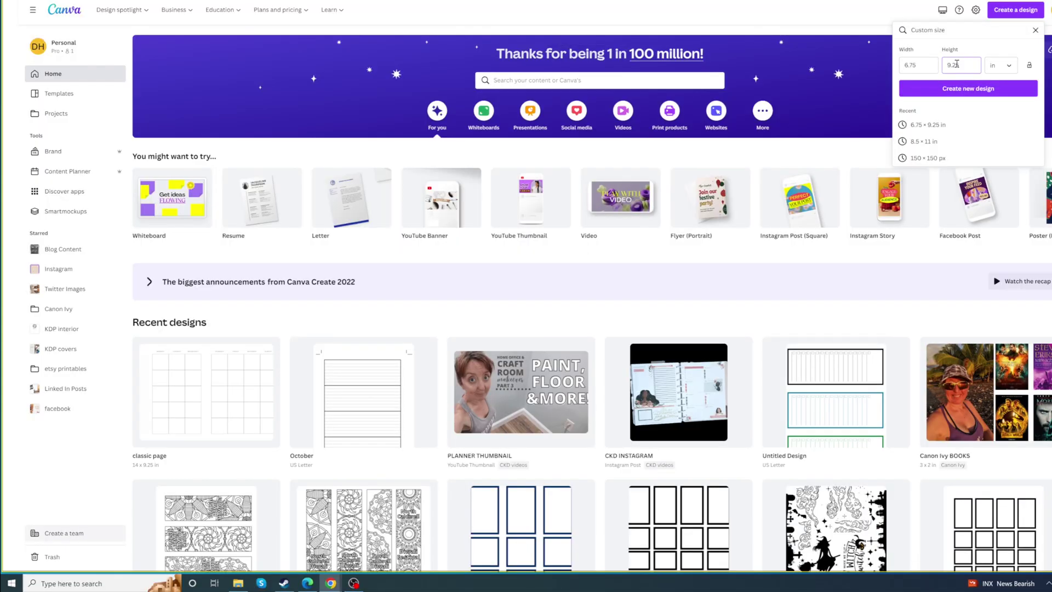
click(947, 93)
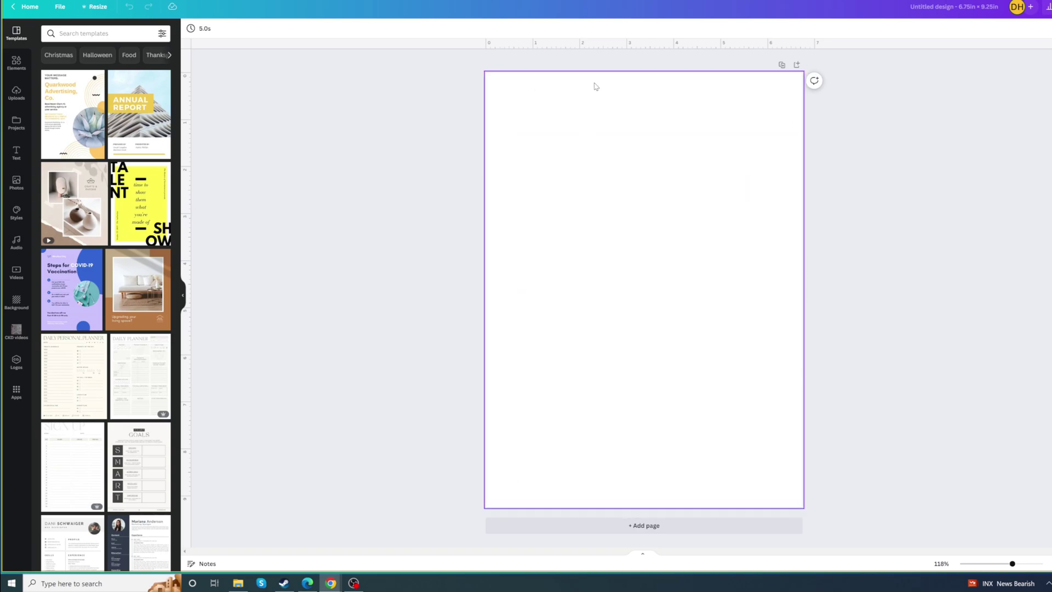
- Add a square shape and place it in the page's upper-left corner
click(16, 62)
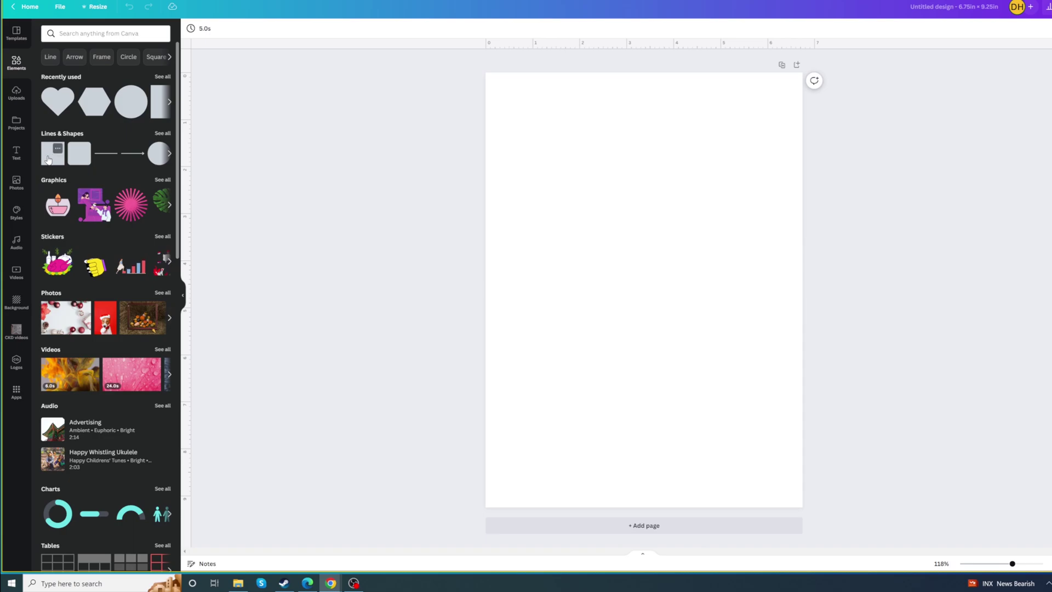
click(48, 159)
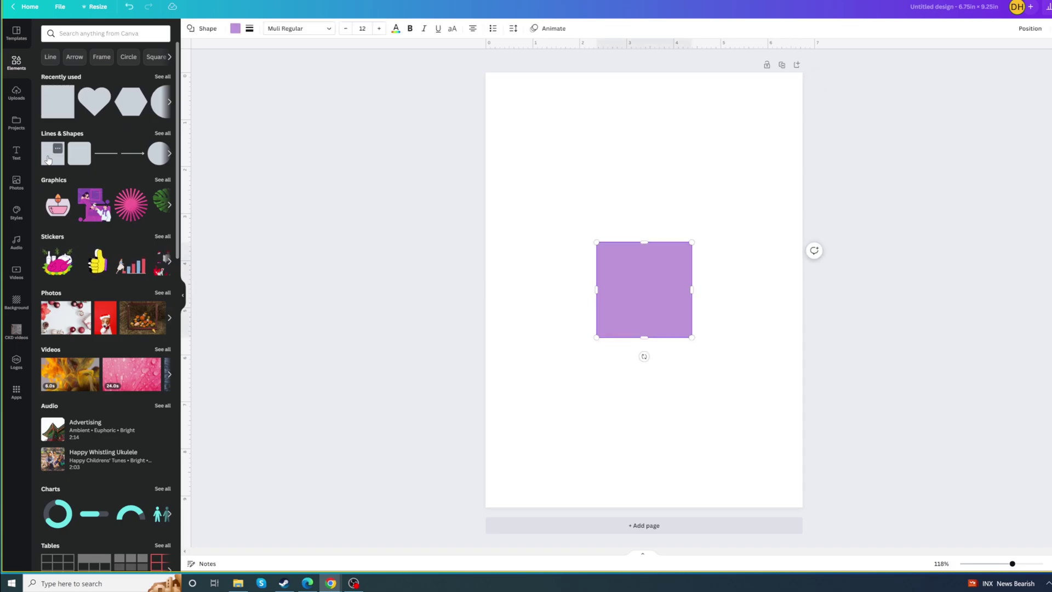
double_click(636, 261)
drag(655, 271, 544, 97)
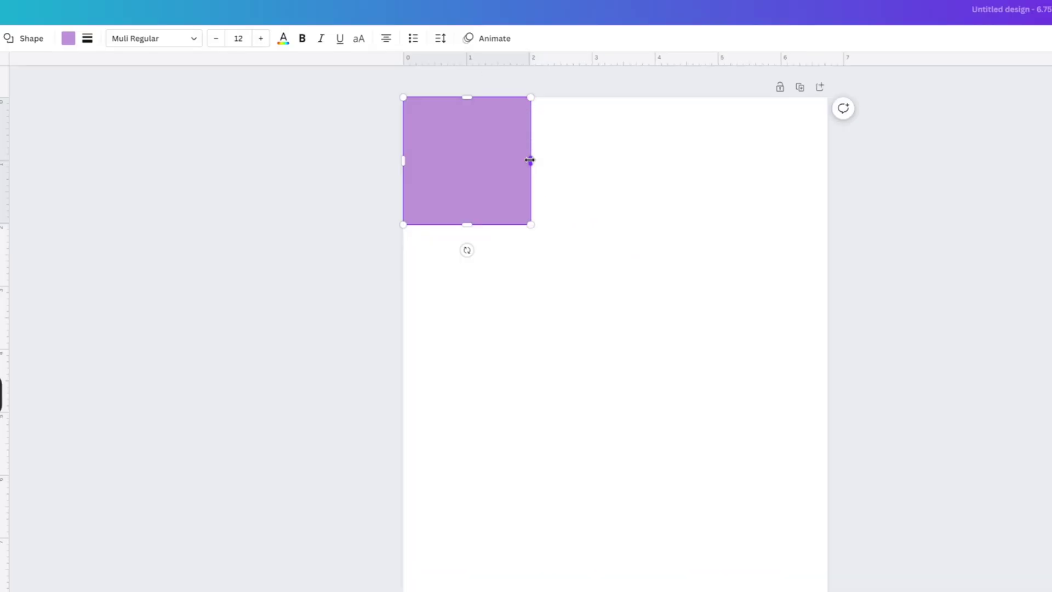
- Resize the purple square to a rectangle 1.5 in wide and about 2.5 in high
drag(531, 160, 501, 158)
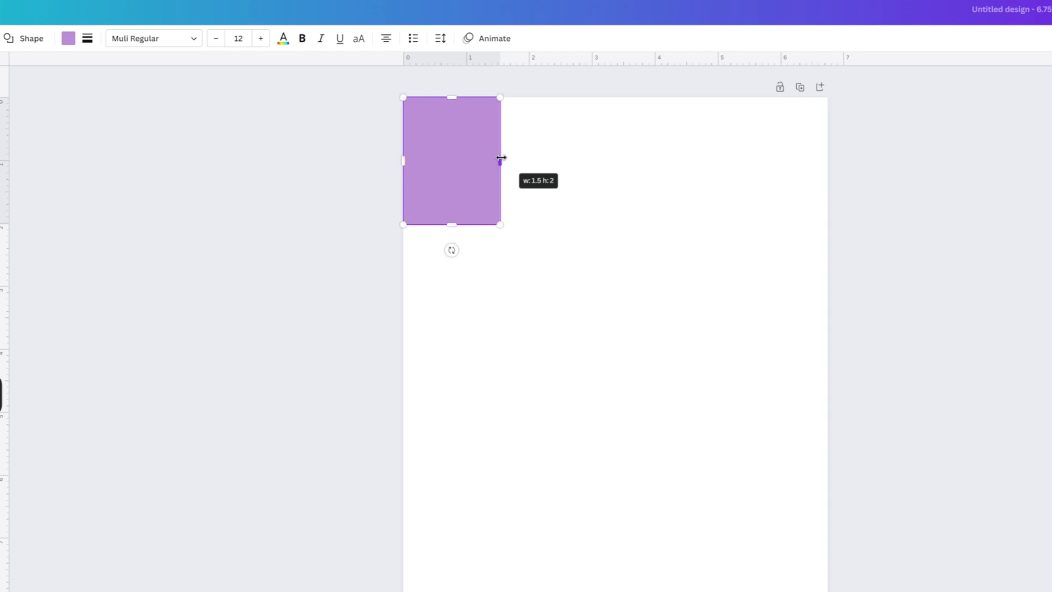
drag(501, 158, 500, 158)
drag(449, 223, 450, 255)
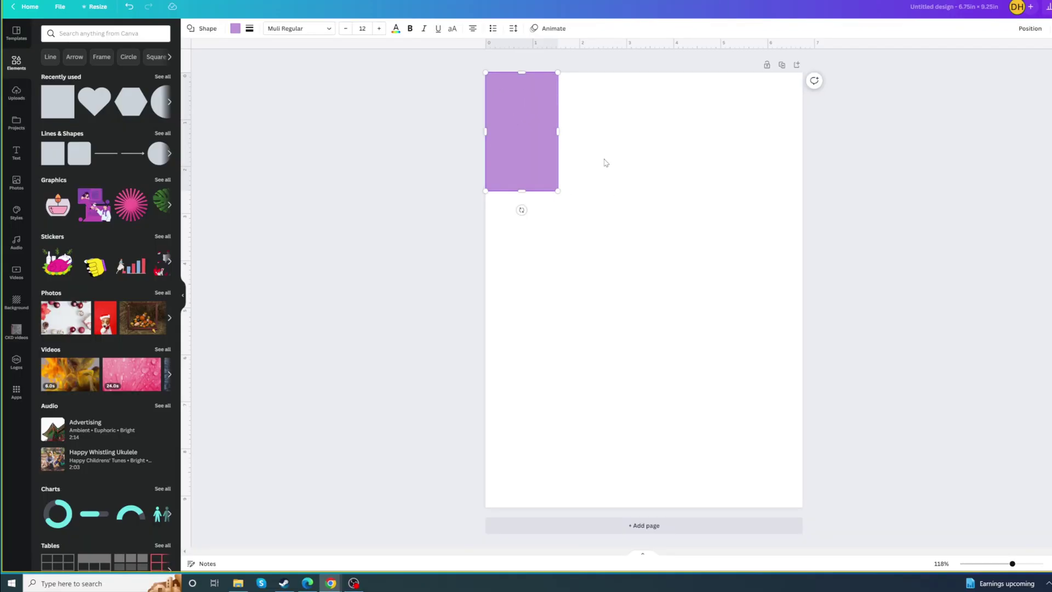
click(562, 221)
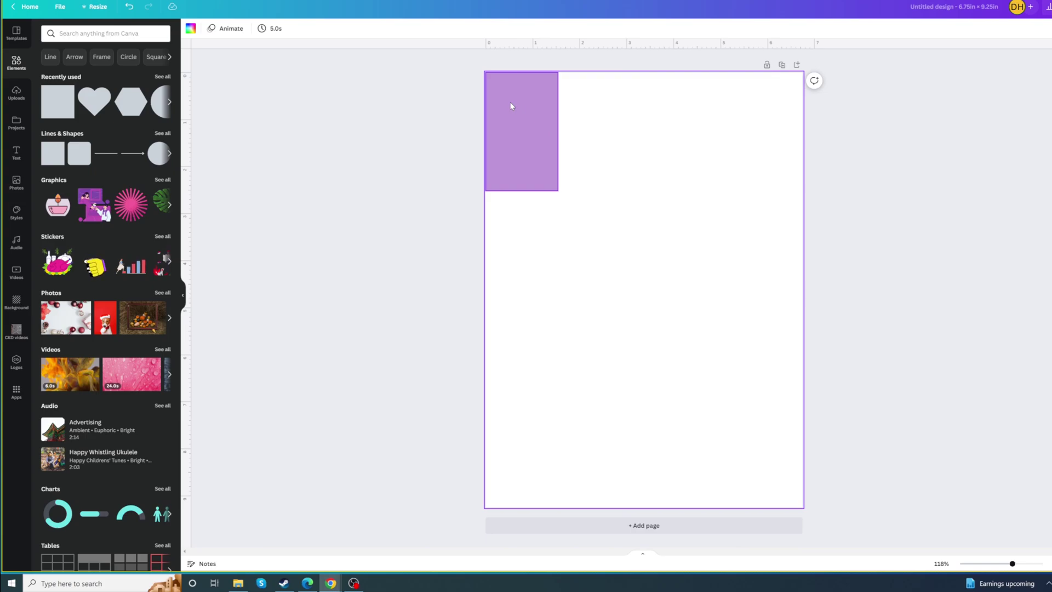
- Change the rectangle's fill colour to white
click(511, 103)
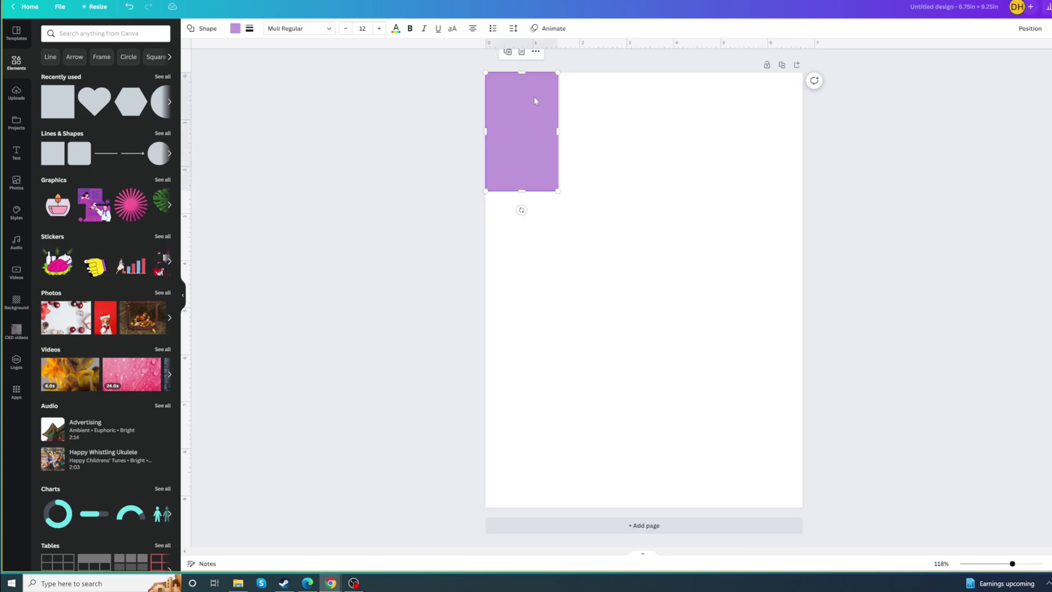
click(235, 28)
click(140, 74)
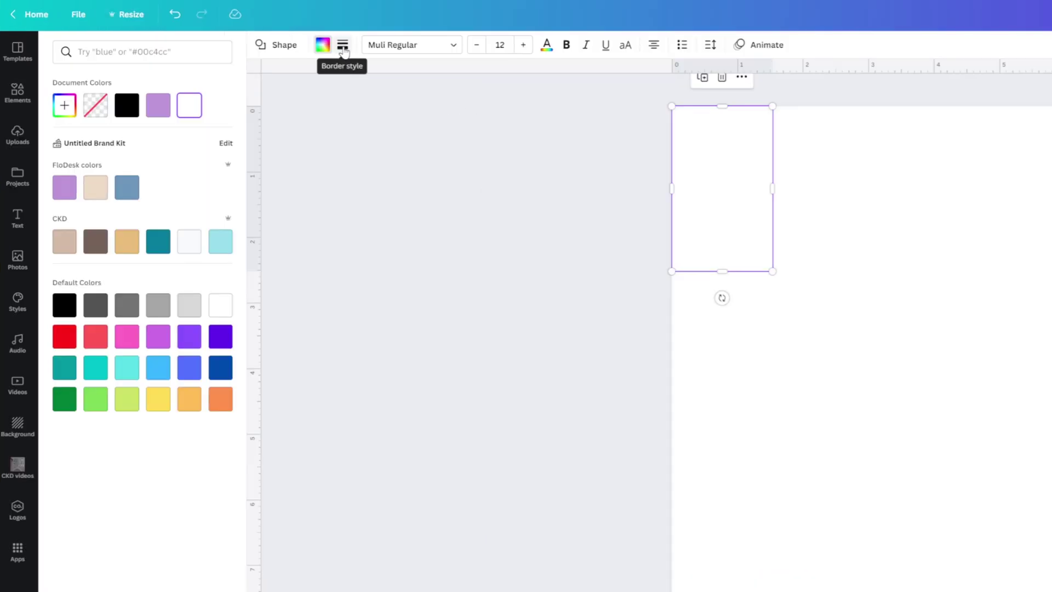
- Give the white rectangle a solid border with a weight of 10
click(343, 46)
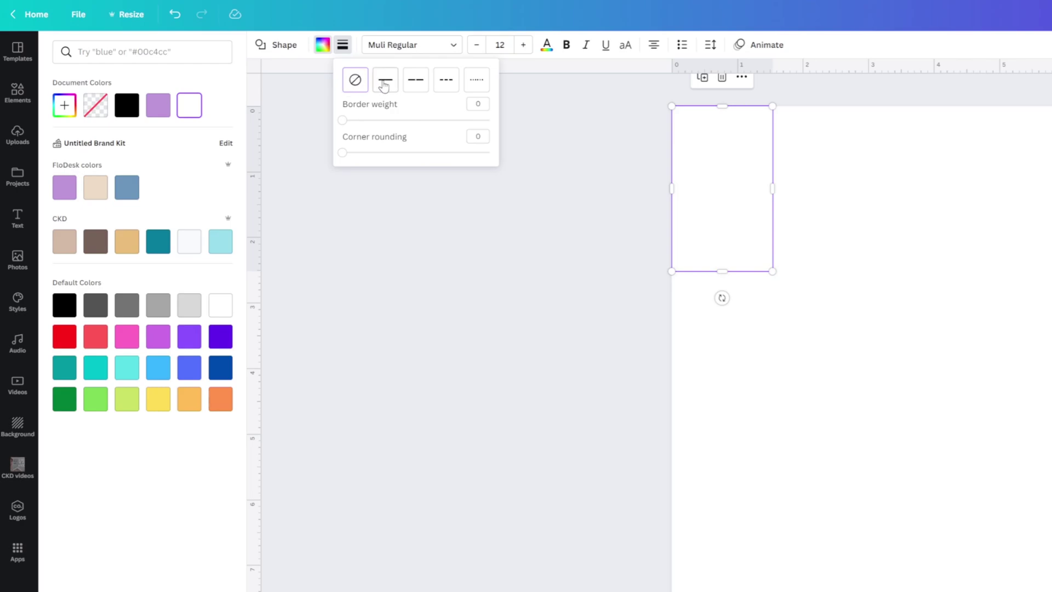
click(385, 83)
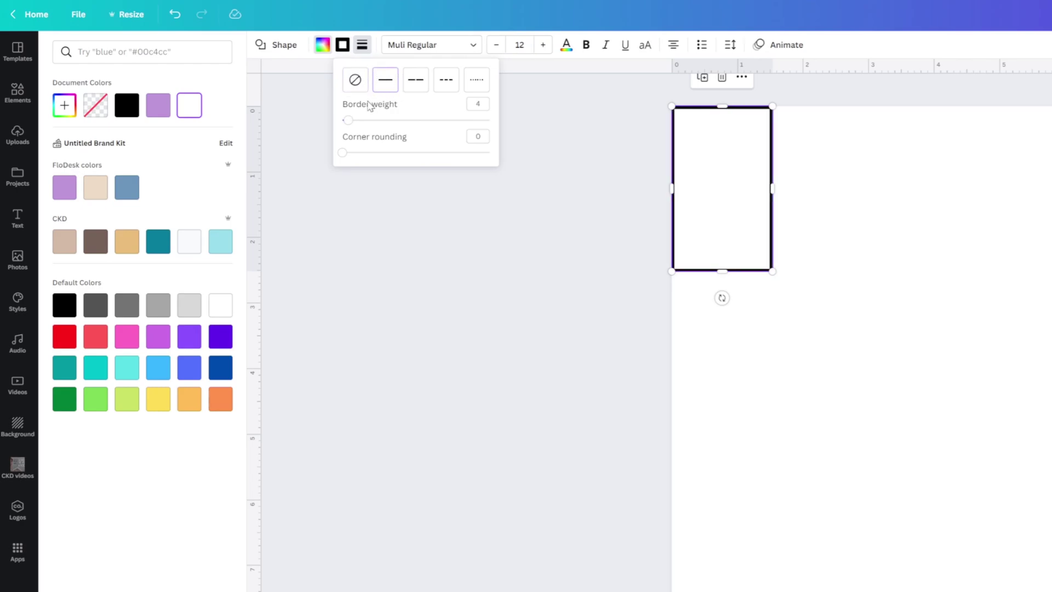
drag(349, 122, 357, 127)
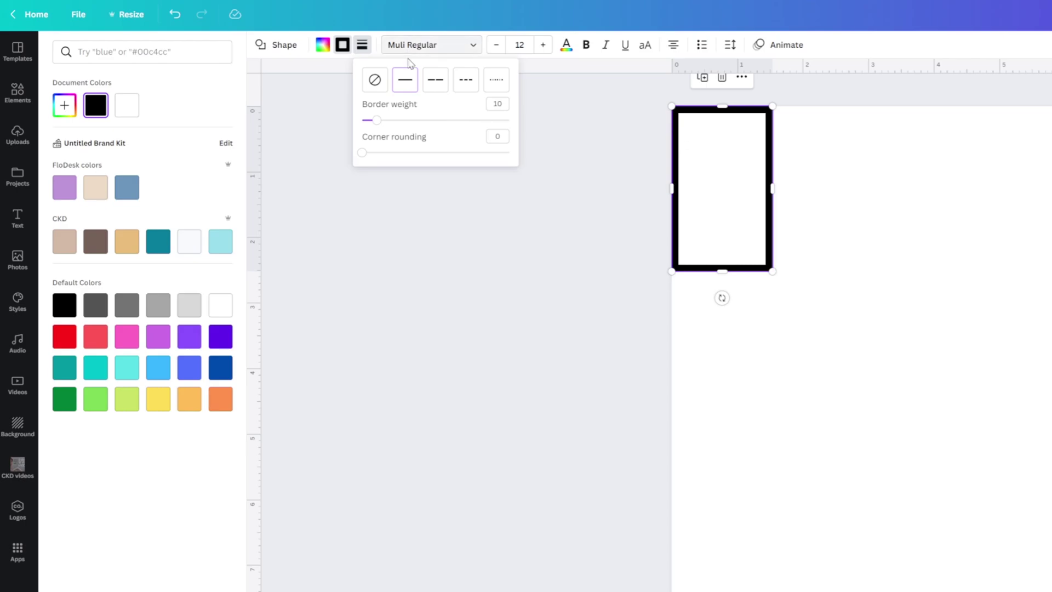
mouse_move(363, 154)
mouse_down()
mouse_move(399, 163)
mouse_move(493, 150)
mouse_move(359, 161)
mouse_up()
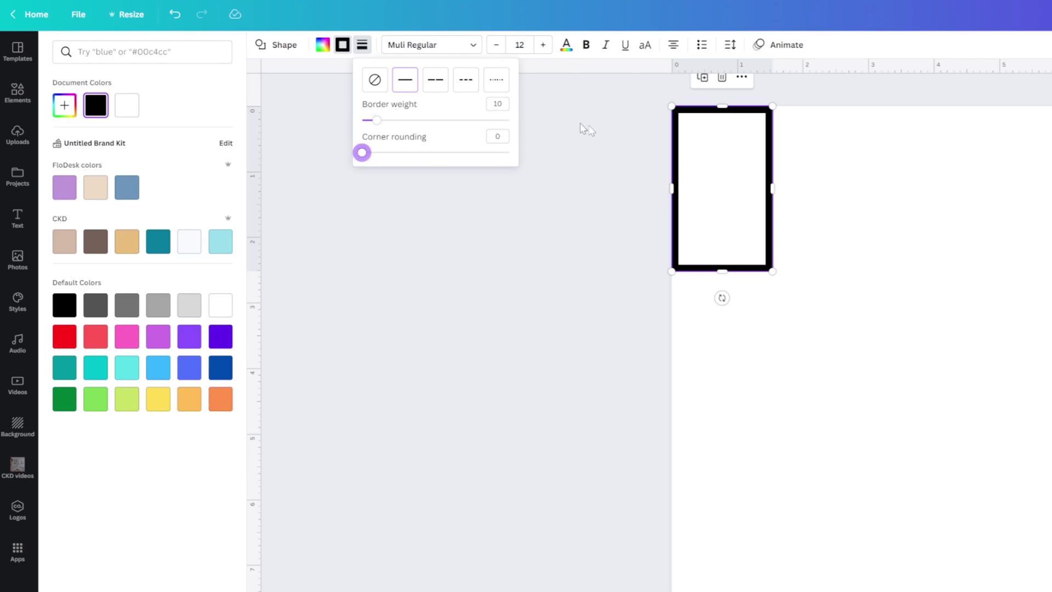
- Try several brand and default colours on the rectangle's border, including blue, turquoise and grey
click(342, 45)
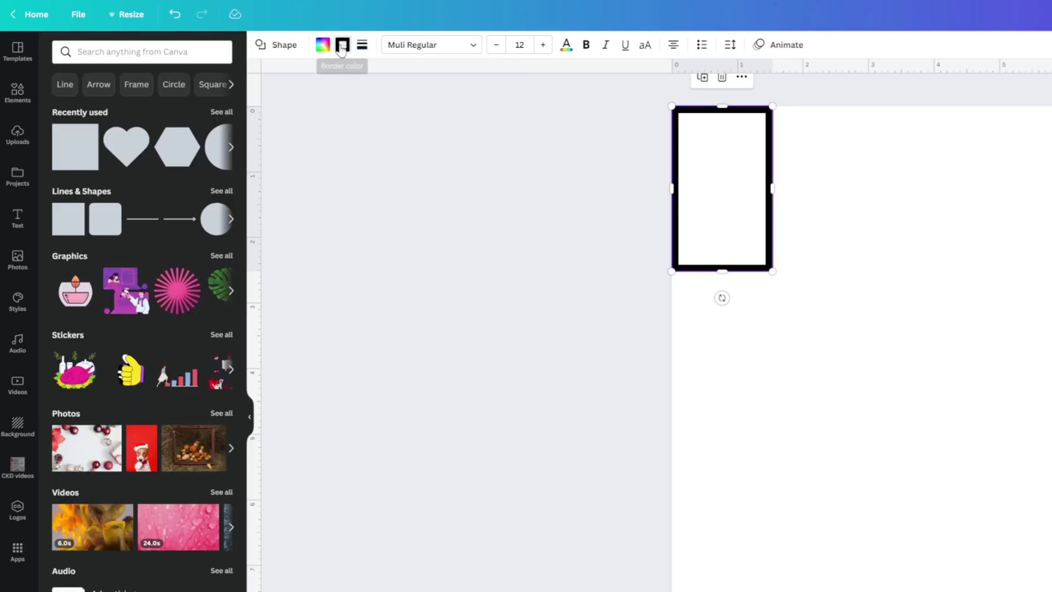
click(341, 46)
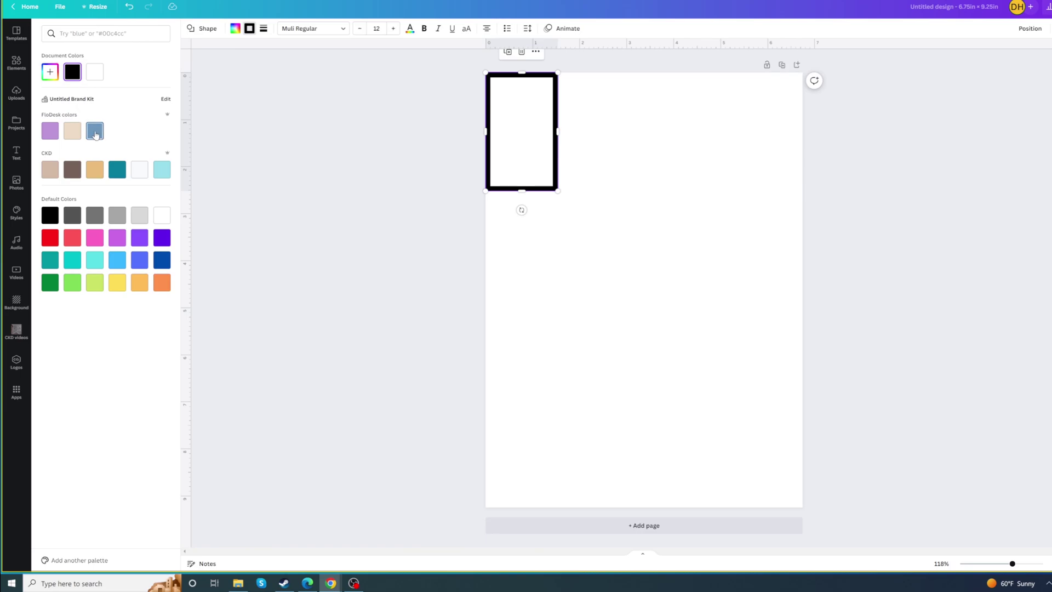
click(128, 191)
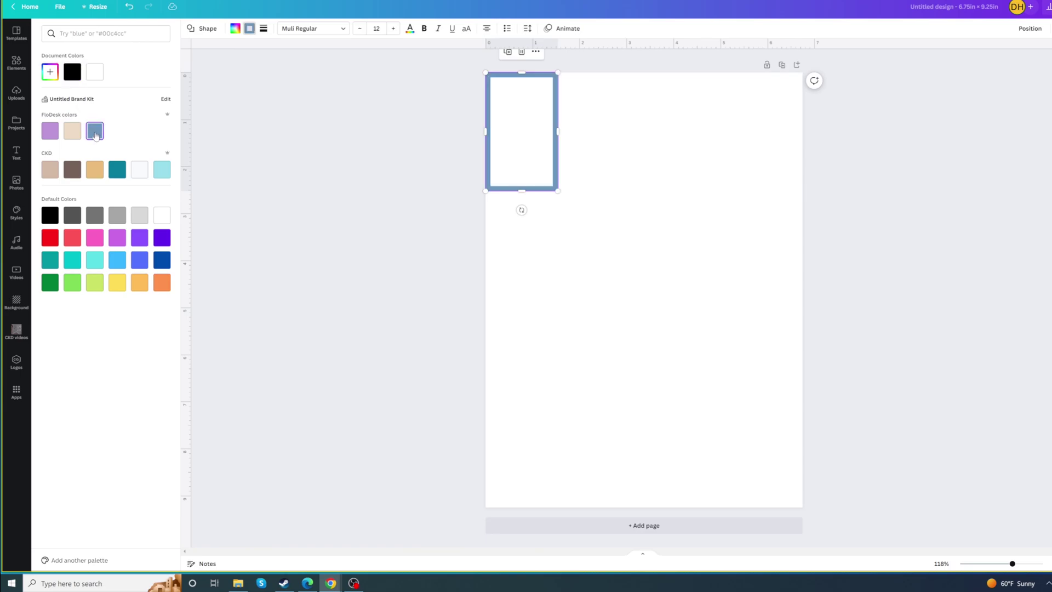
click(115, 171)
click(117, 238)
click(140, 261)
click(161, 264)
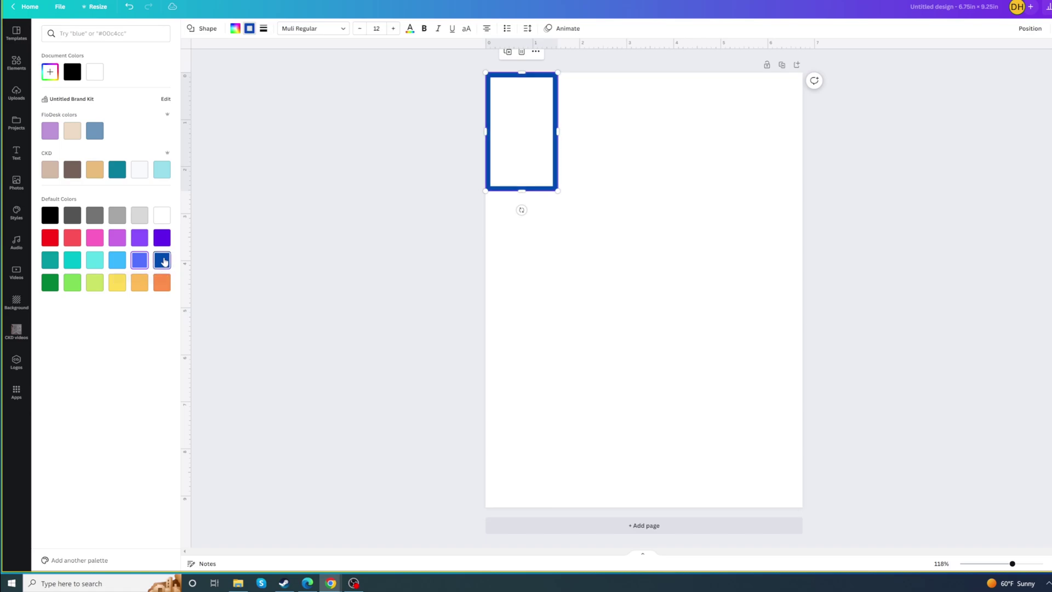
click(117, 262)
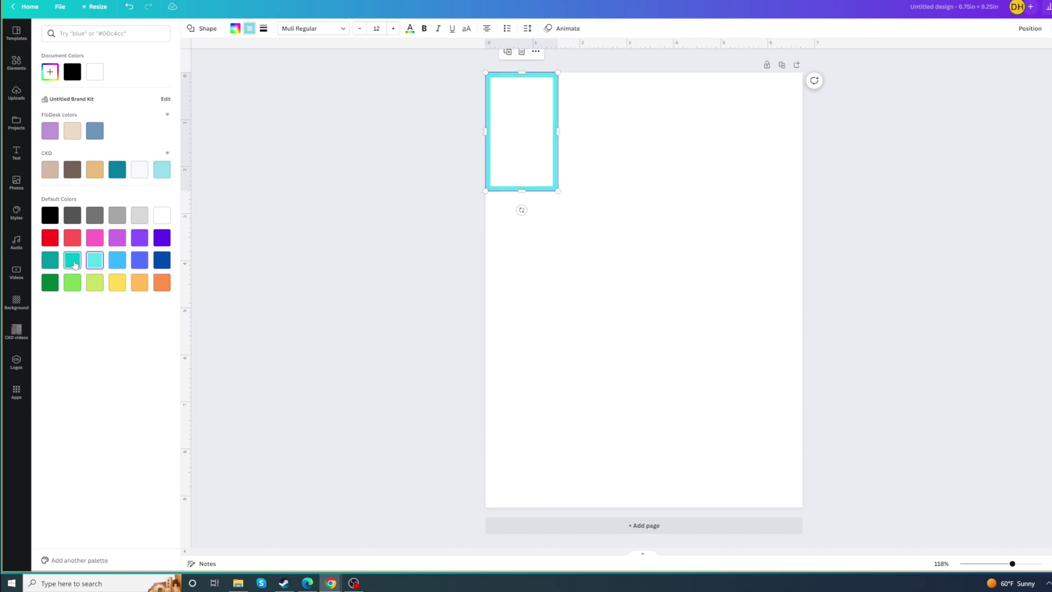
click(72, 237)
click(97, 218)
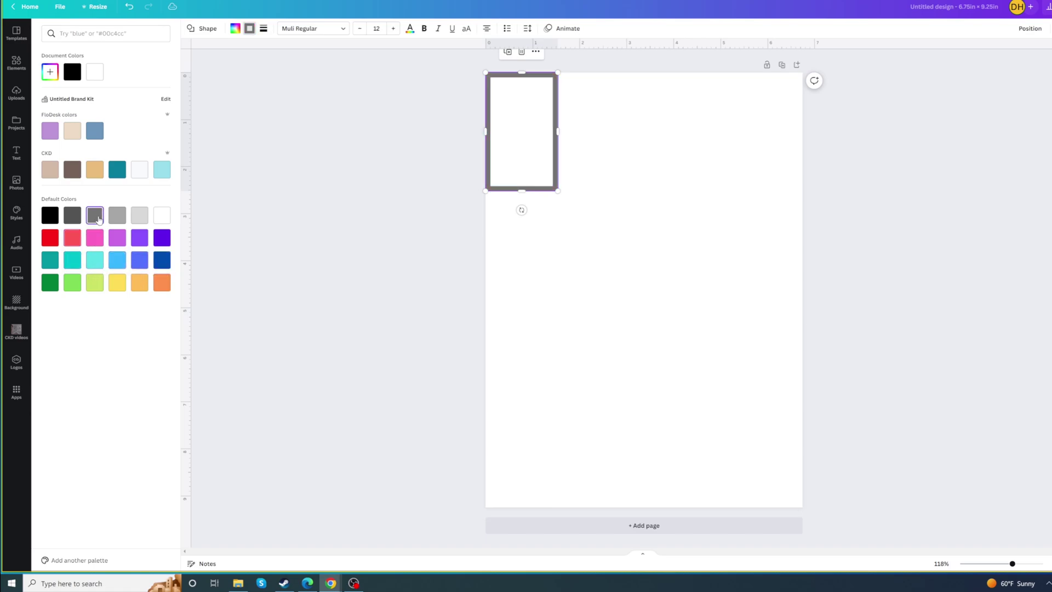
- Try the custom olive colour #6B6846 on the rectangle's border and return the border to black
click(51, 72)
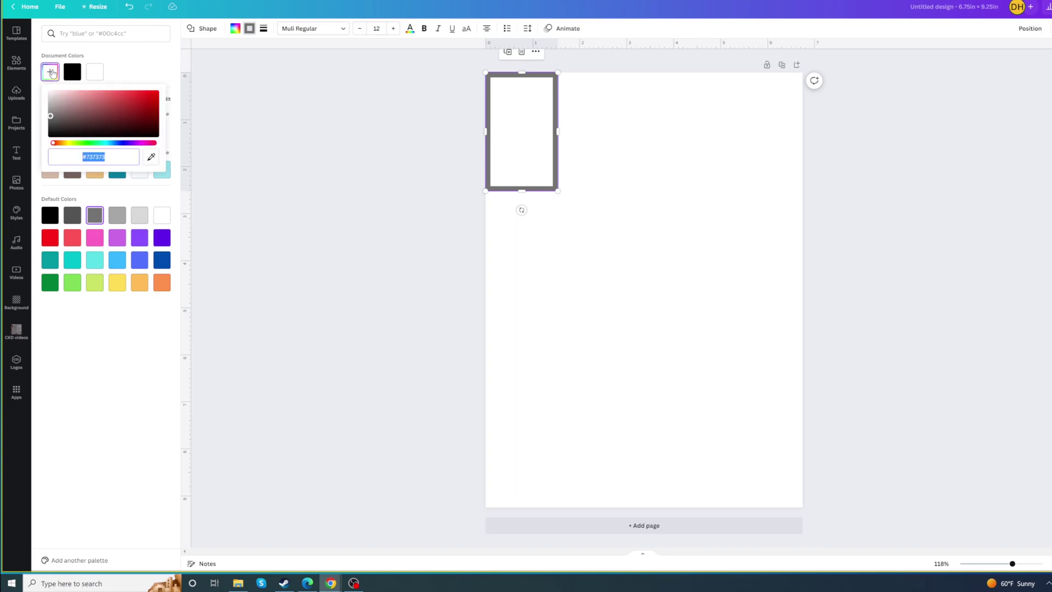
click(70, 144)
mouse_move(60, 122)
mouse_down()
mouse_move(53, 113)
mouse_move(101, 94)
mouse_move(121, 94)
mouse_move(118, 114)
mouse_move(82, 112)
mouse_move(140, 111)
mouse_move(135, 100)
mouse_move(67, 111)
mouse_move(70, 100)
mouse_move(70, 119)
mouse_up()
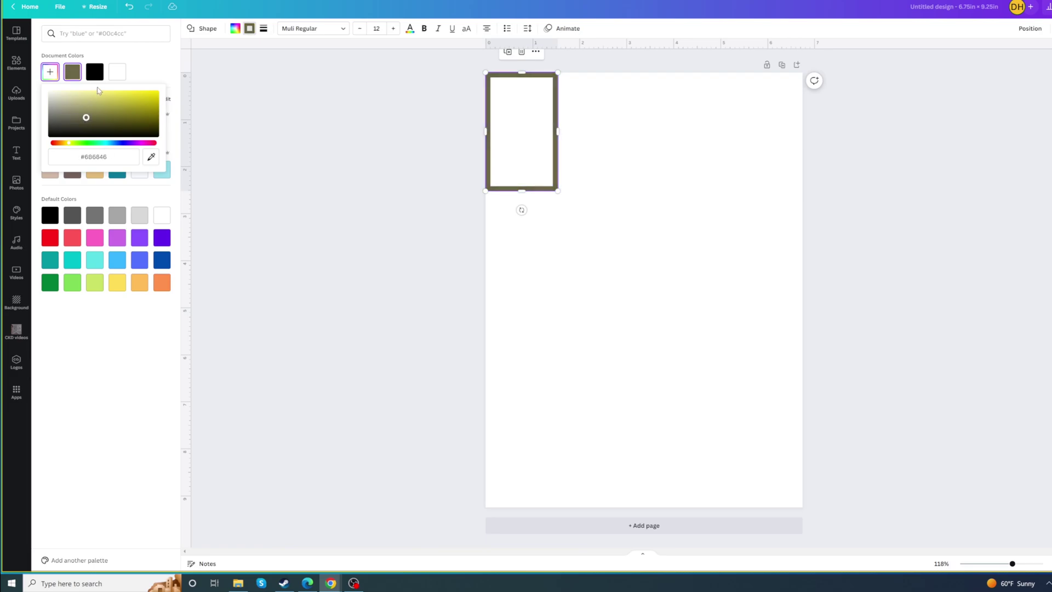
click(94, 71)
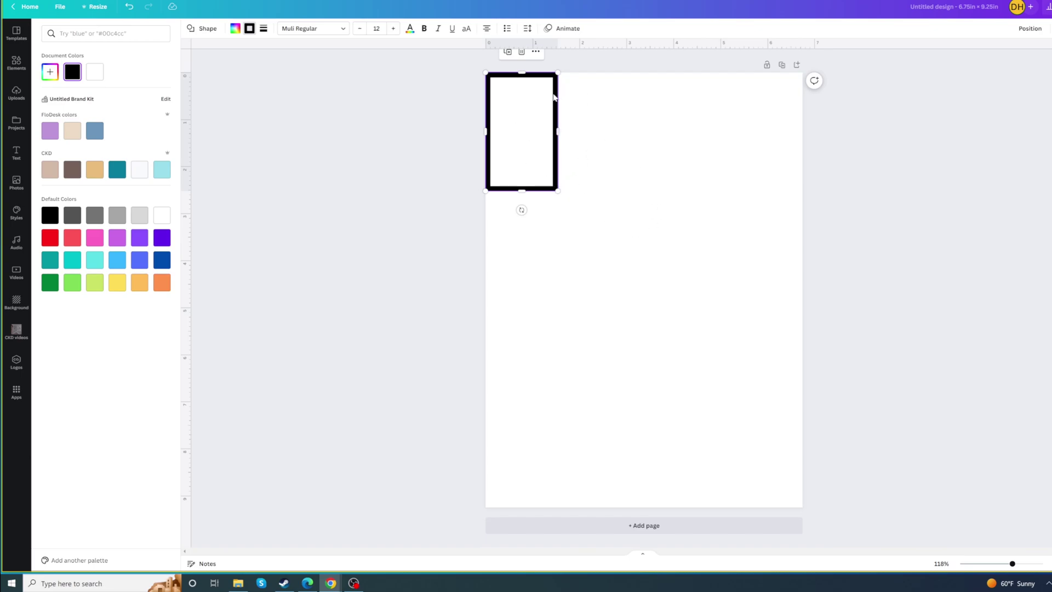
click(573, 103)
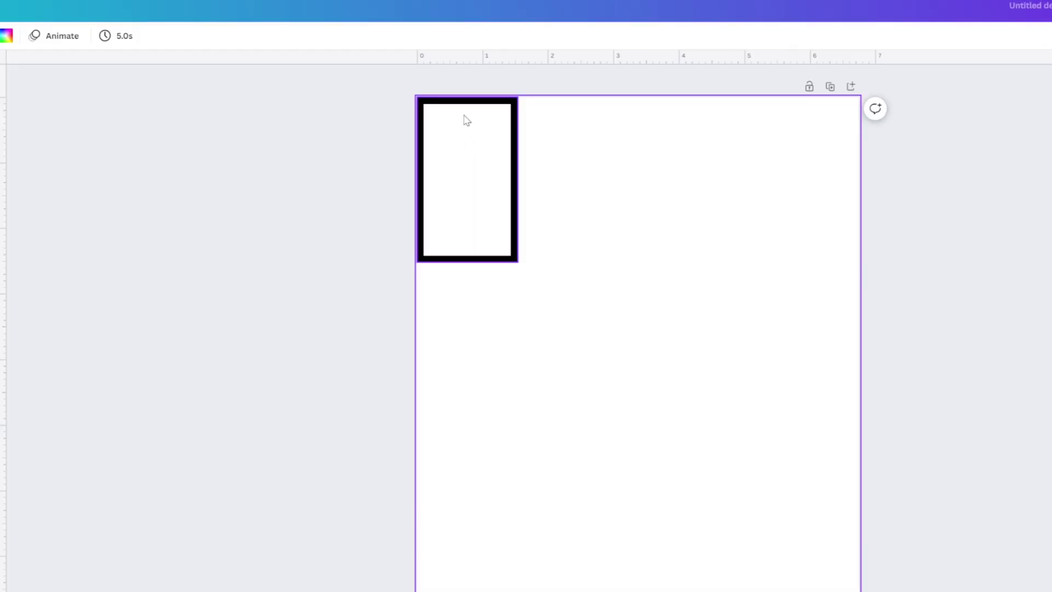
- Duplicate the bordered rectangle and place the copy directly below the original, left-aligned with a small gap
click(474, 142)
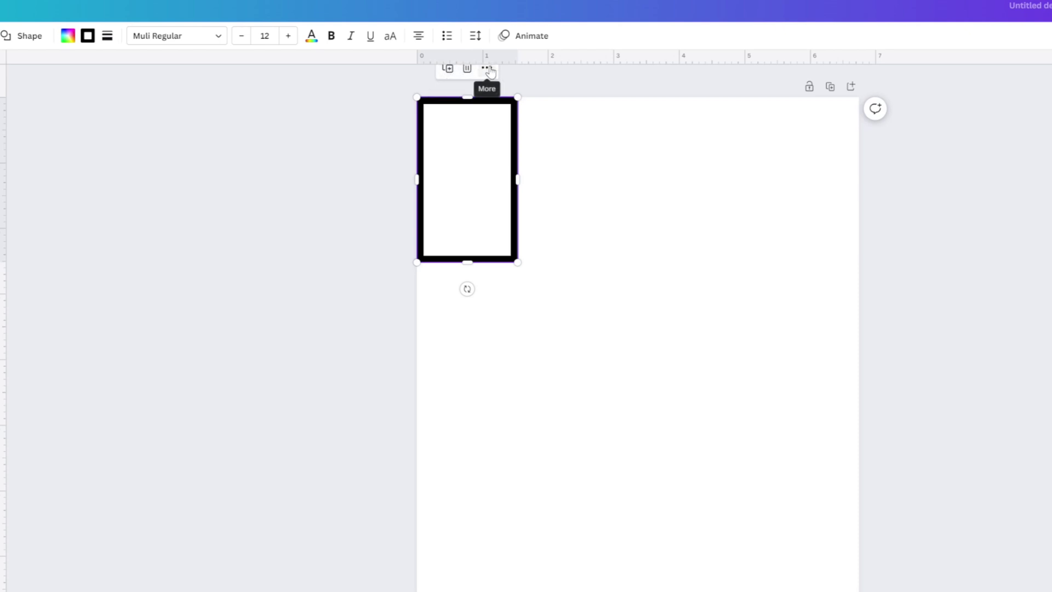
click(448, 69)
drag(492, 176, 485, 315)
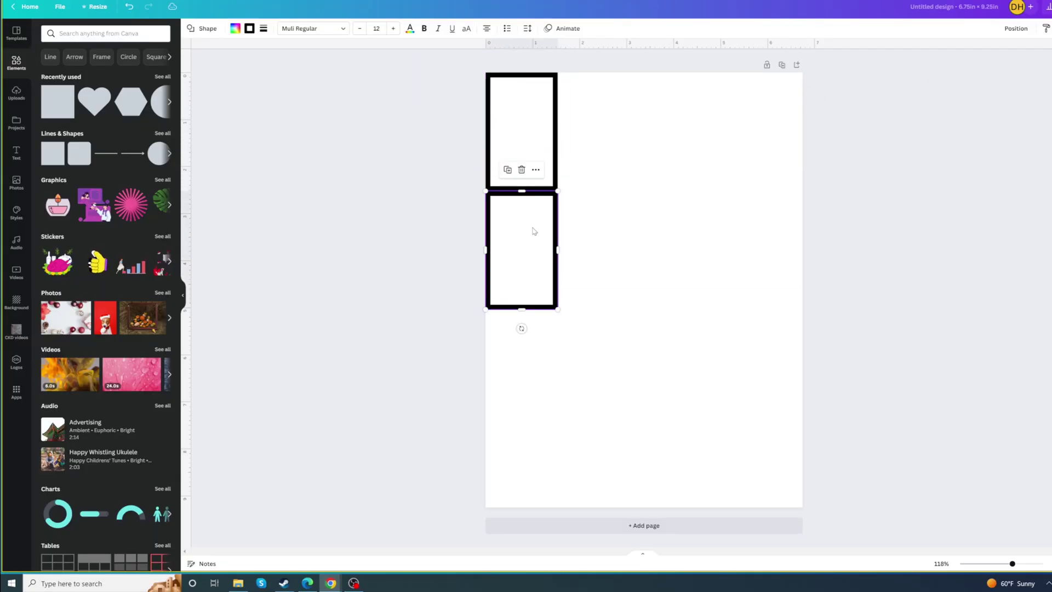
drag(523, 221, 527, 226)
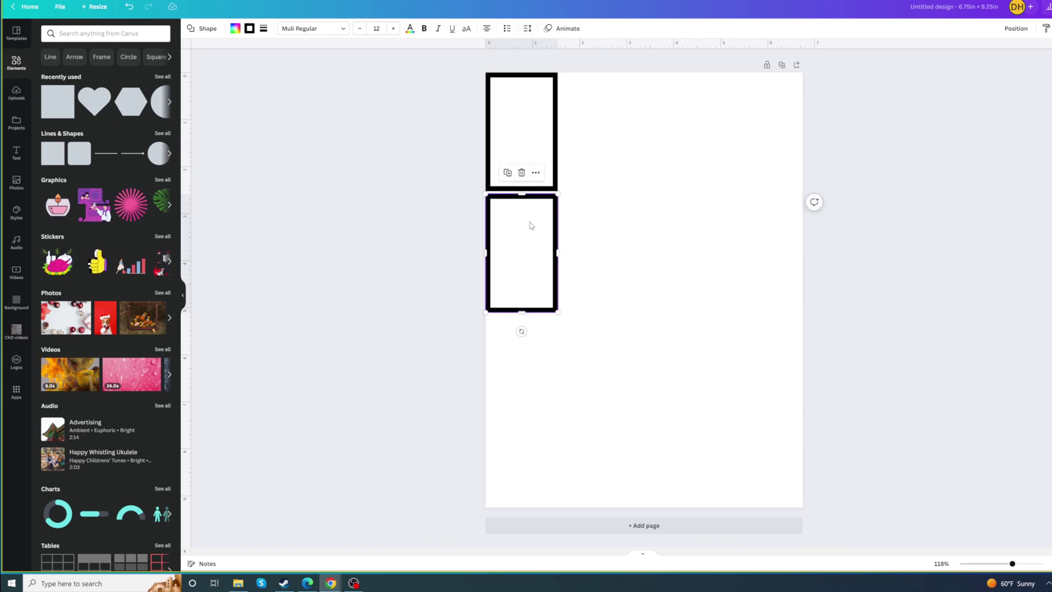
- Complete the column below with three more bordered boxes: two equal shorter ones and a last one 1.5 × 1 in at the page's lower edge
click(508, 175)
drag(522, 431, 534, 382)
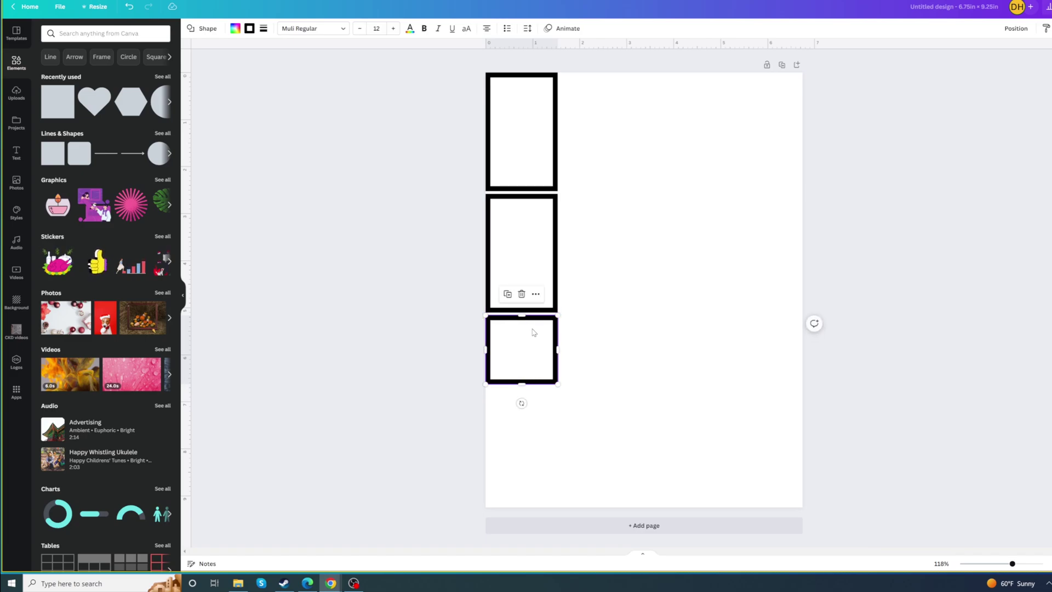
key(ctrl+d)
drag(528, 349, 540, 403)
drag(523, 413, 519, 457)
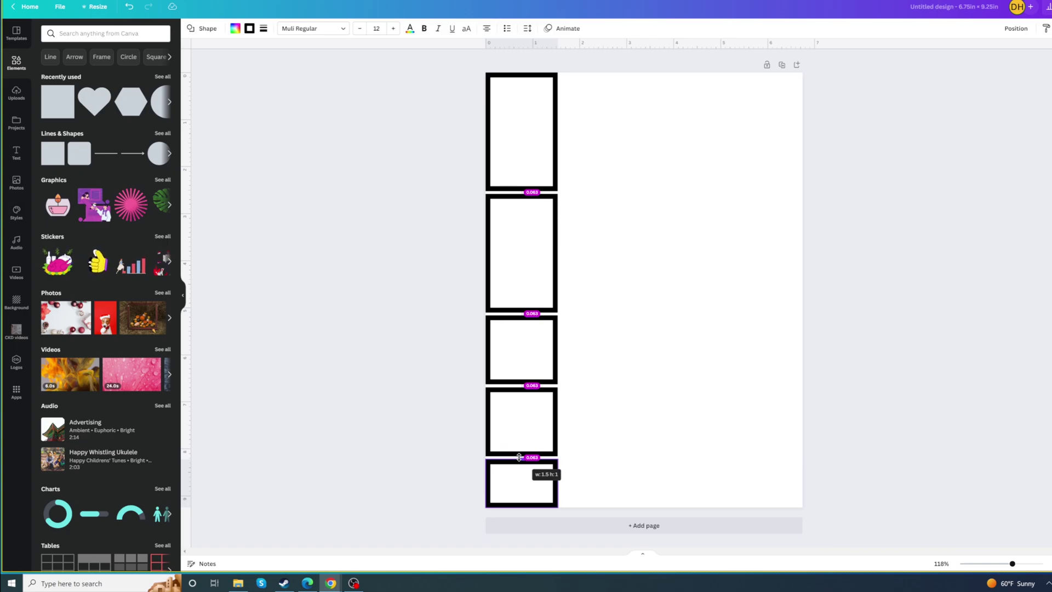
mouse_move(519, 457)
mouse_down()
mouse_move(519, 491)
mouse_move(521, 460)
mouse_up()
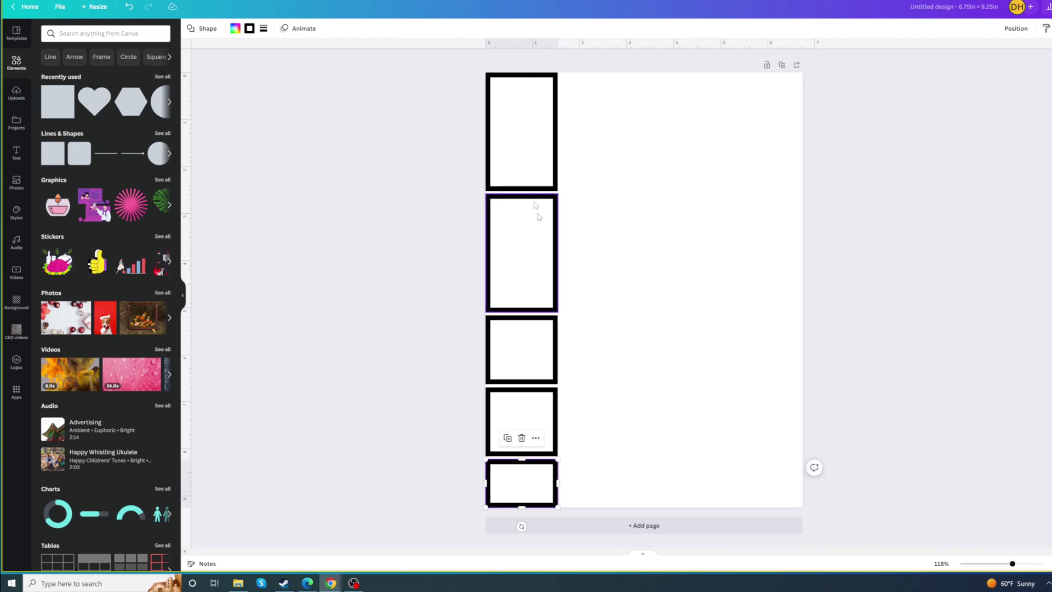
- Group the five boxes of the column and place three copies of the group across the page as further columns
click(603, 206)
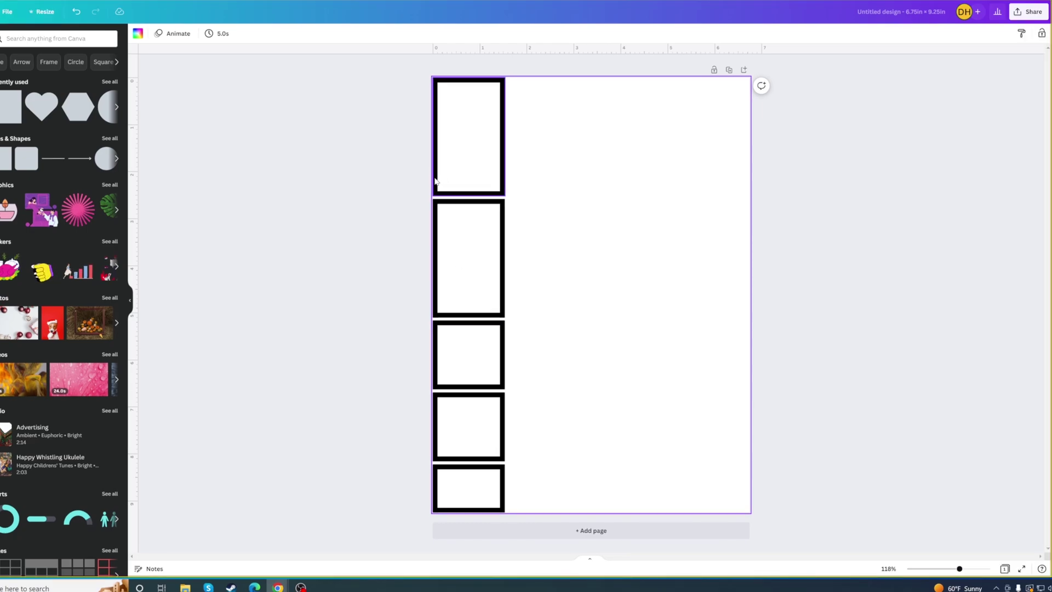
drag(425, 70, 523, 529)
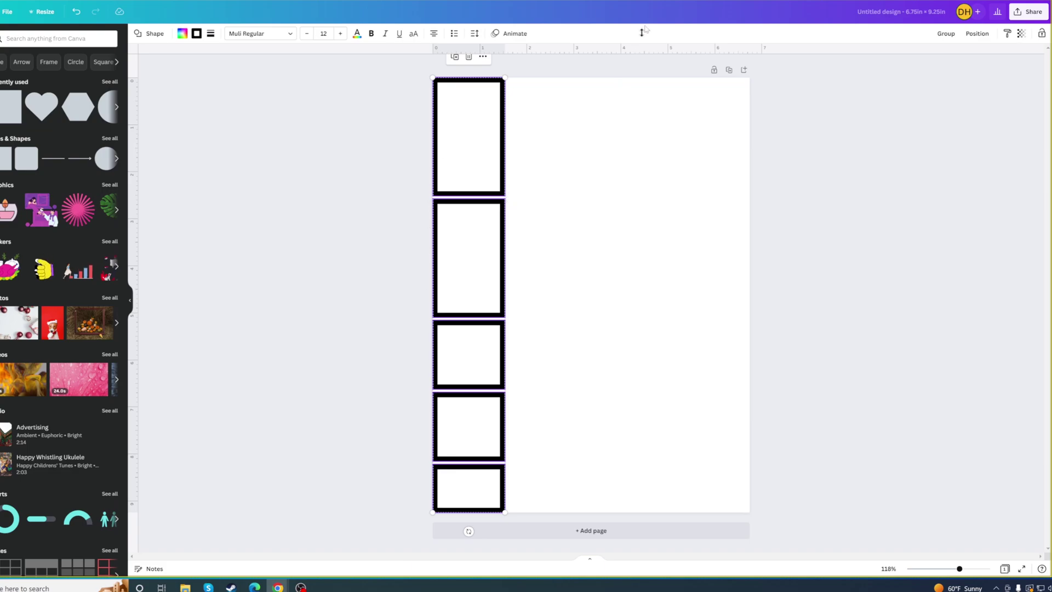
click(947, 34)
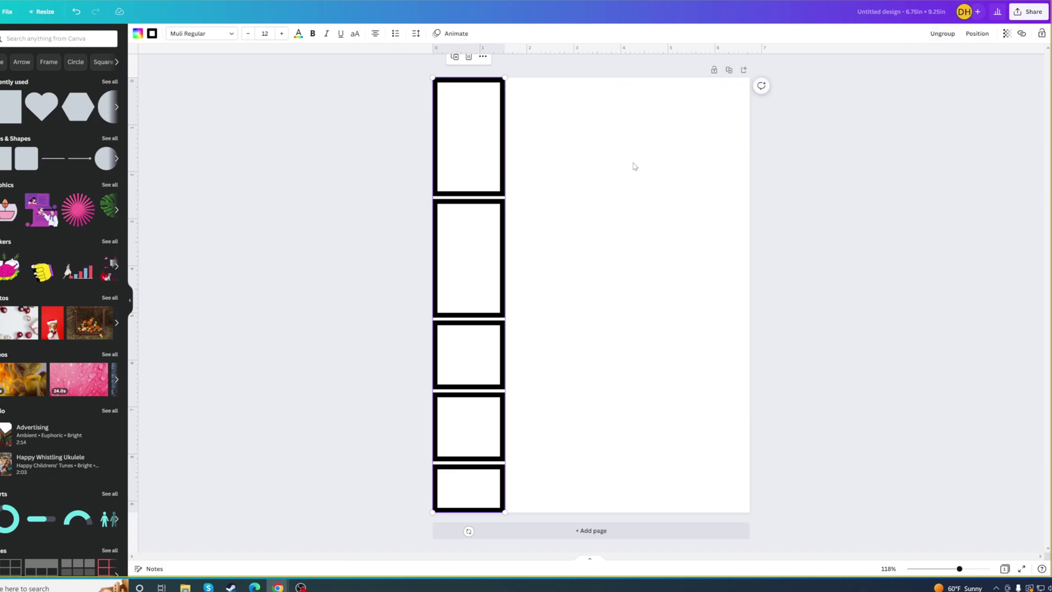
click(456, 58)
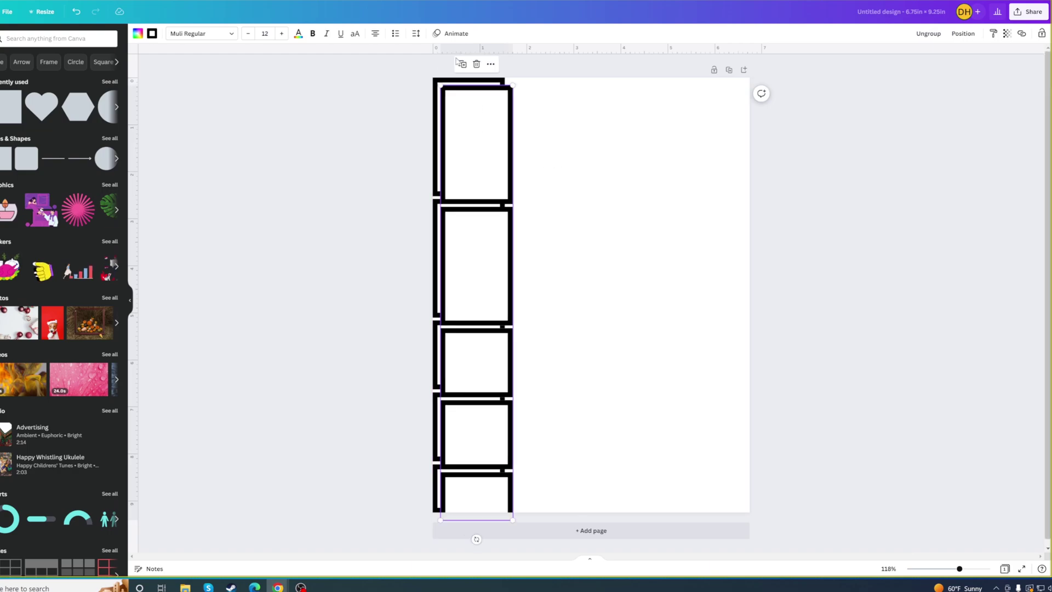
drag(469, 150, 630, 120)
key(ctrl+d)
key(ctrl+d)
- Space the four grouped columns evenly in the horizontal direction
drag(393, 73, 796, 532)
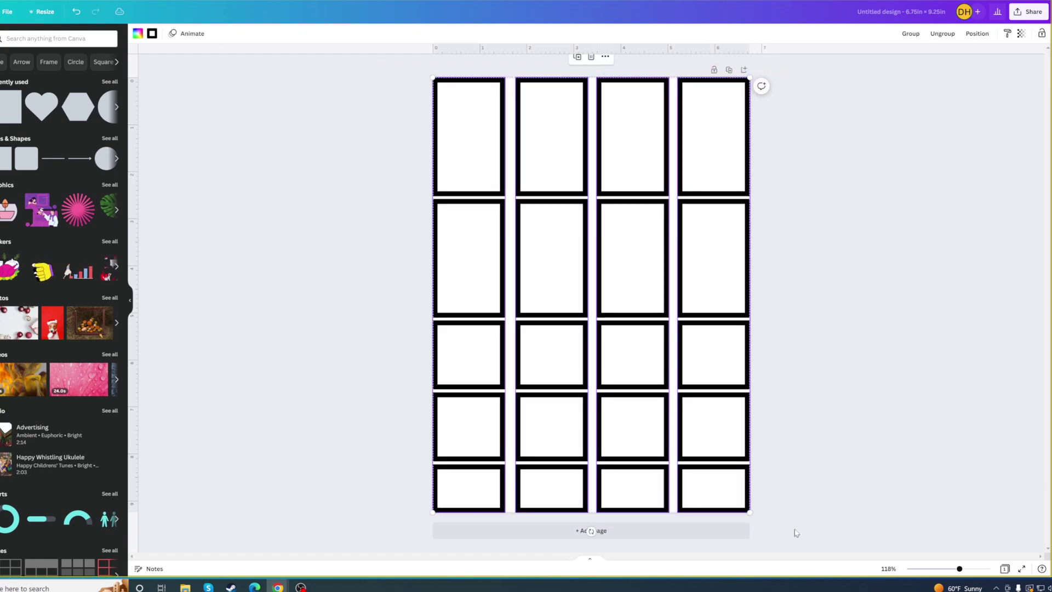
click(977, 33)
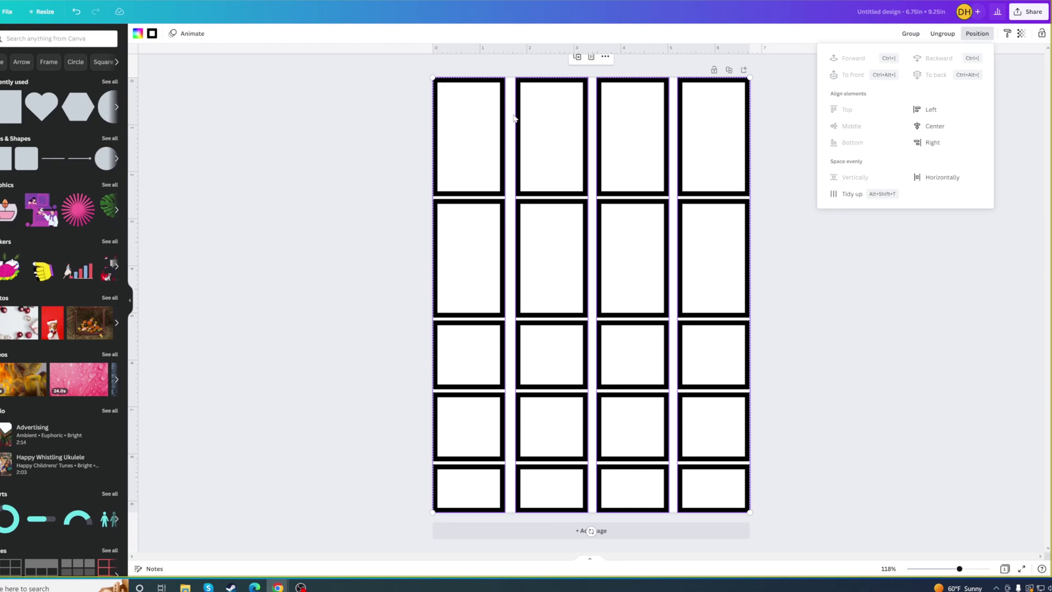
click(940, 178)
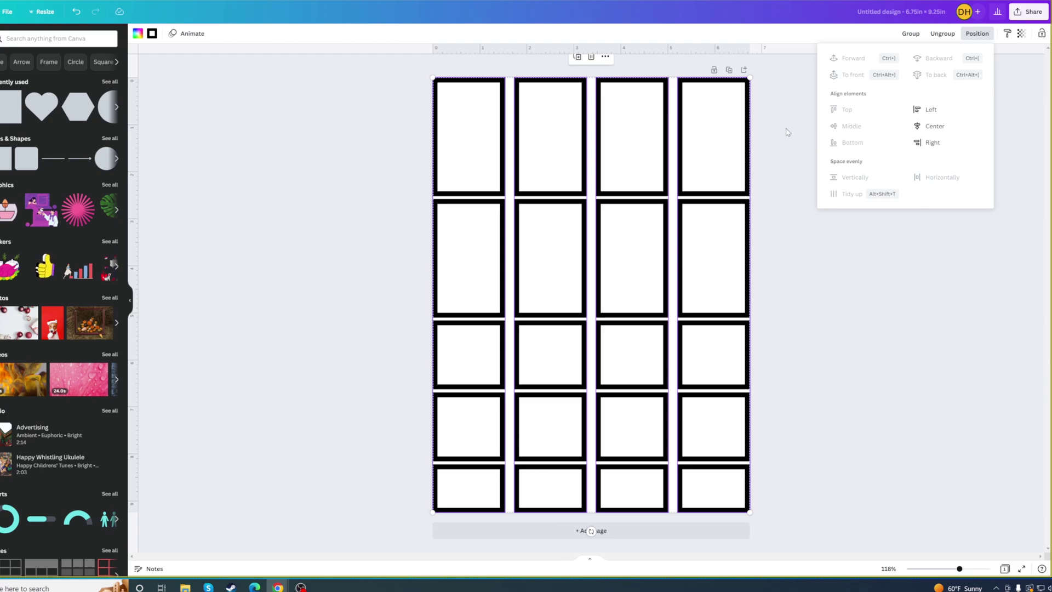
click(787, 132)
click(789, 197)
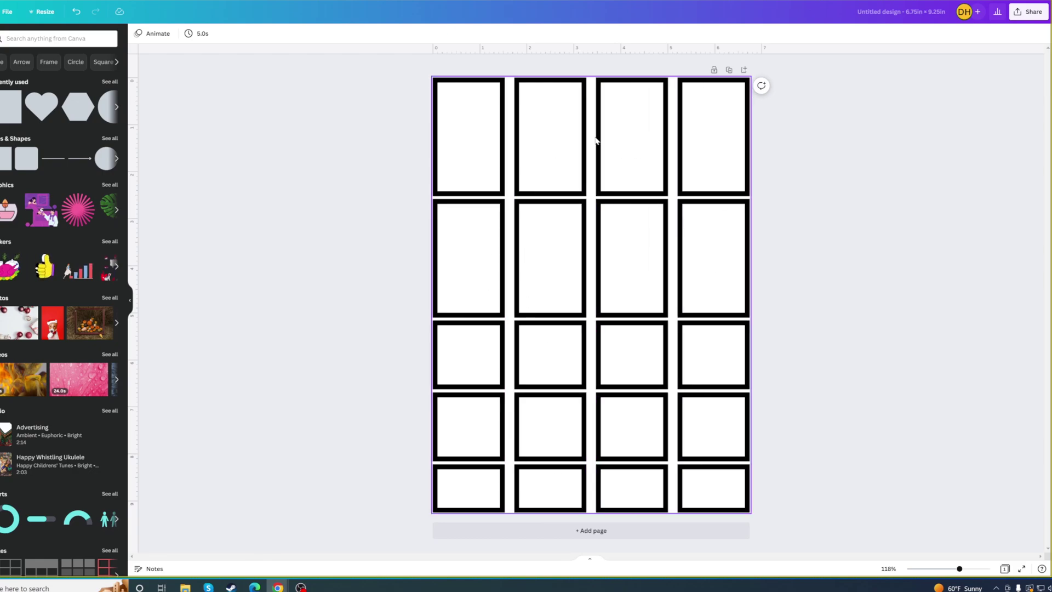
- Ungroup the last column on page 2 and shorten its uppermost box to 1.5 × 0.5 in
scroll(732, 80, up, 1)
scroll(729, 77, down, 1)
click(702, 150)
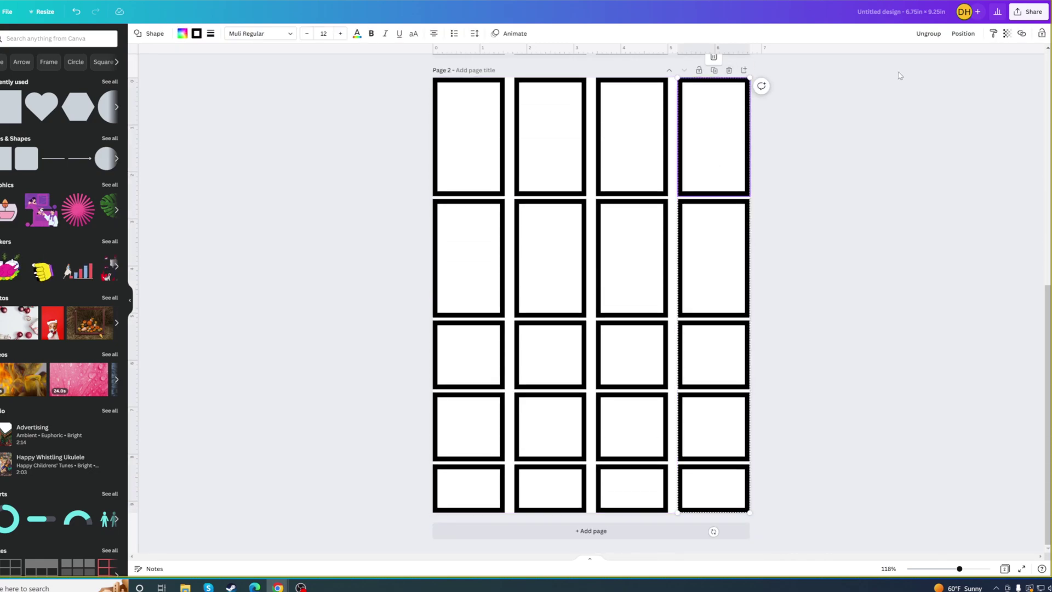
click(926, 34)
click(713, 176)
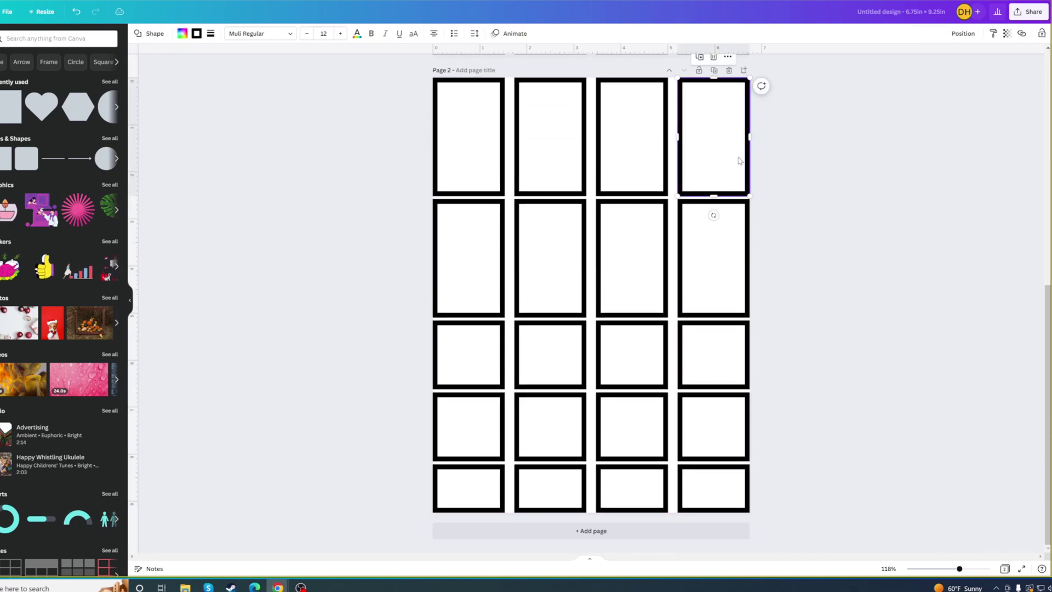
drag(714, 196, 716, 100)
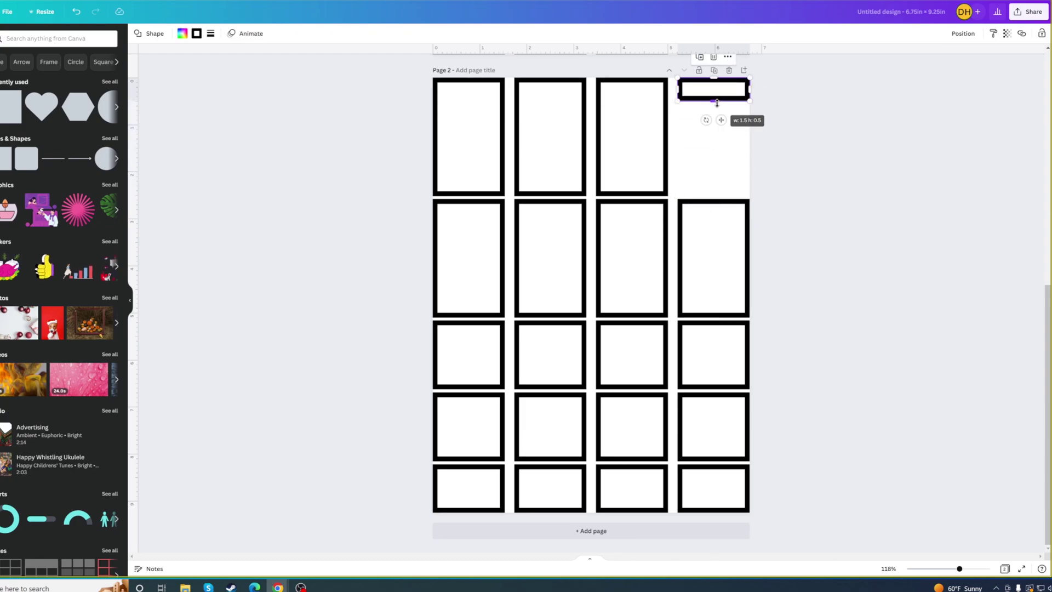
- Fill the upper part of page 2's last column with copies of the 0.5 in box, deleting the second tall box
key(ctrl+d)
key(ctrl+d)
key(ctrl+d)
key(ctrl+d)
click(717, 247)
key(Delete)
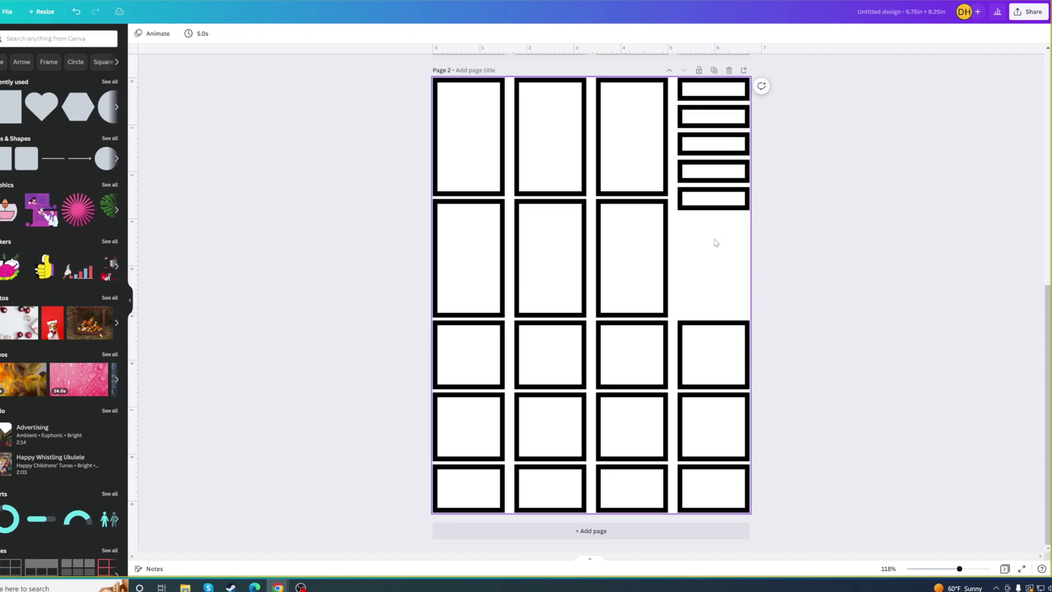
drag(713, 200, 713, 226)
key(ctrl+d)
key(ctrl+d)
key(ctrl+d)
- Shorten the third-row box in page 2's last column, delete the box below it and stack copies of the shortened box down the column
click(712, 328)
drag(714, 323, 701, 377)
click(703, 435)
key(Delete)
click(707, 340)
key(ctrl+d)
key(ctrl+d)
key(ctrl+d)
key(ctrl+d)
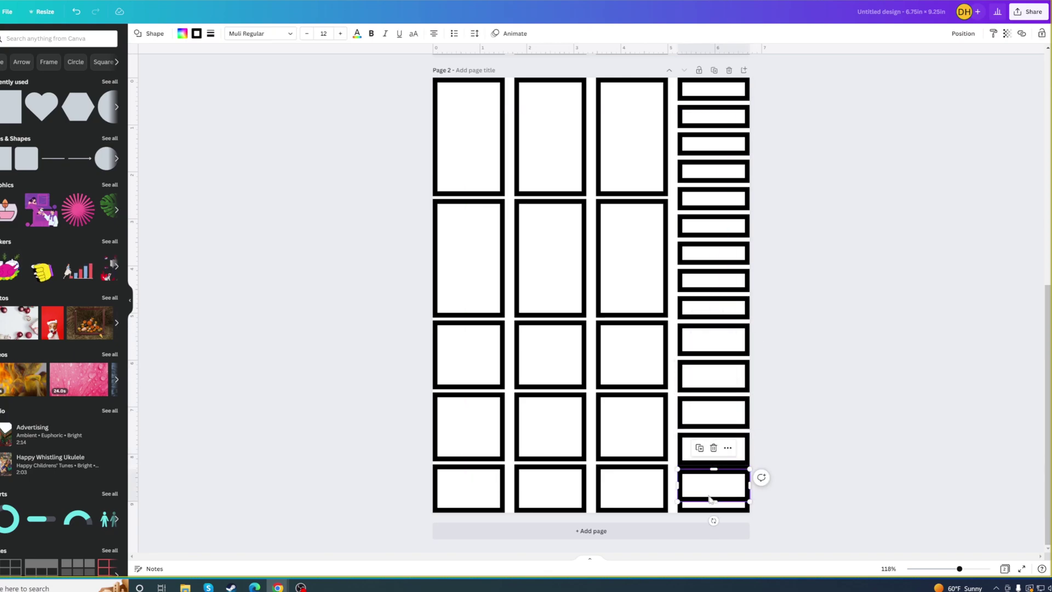
- Delete the old lowest box of page 2's last column and move the final copy down to the page edge
key(Delete)
drag(707, 486, 707, 498)
click(761, 490)
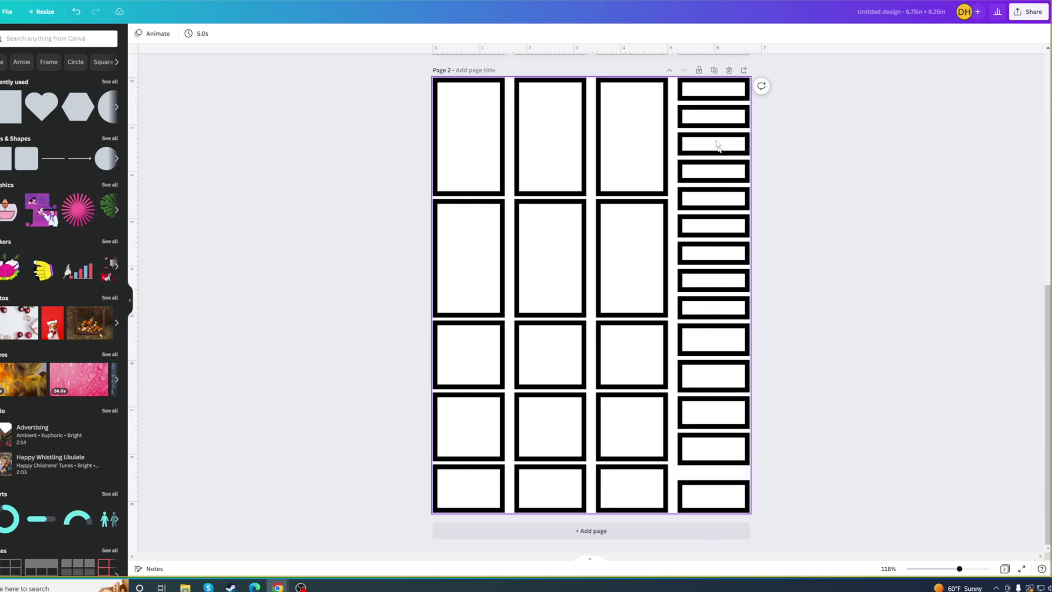
- Select all boxes in page 2's last column and space them evenly in the vertical direction
drag(770, 523, 682, 62)
click(976, 35)
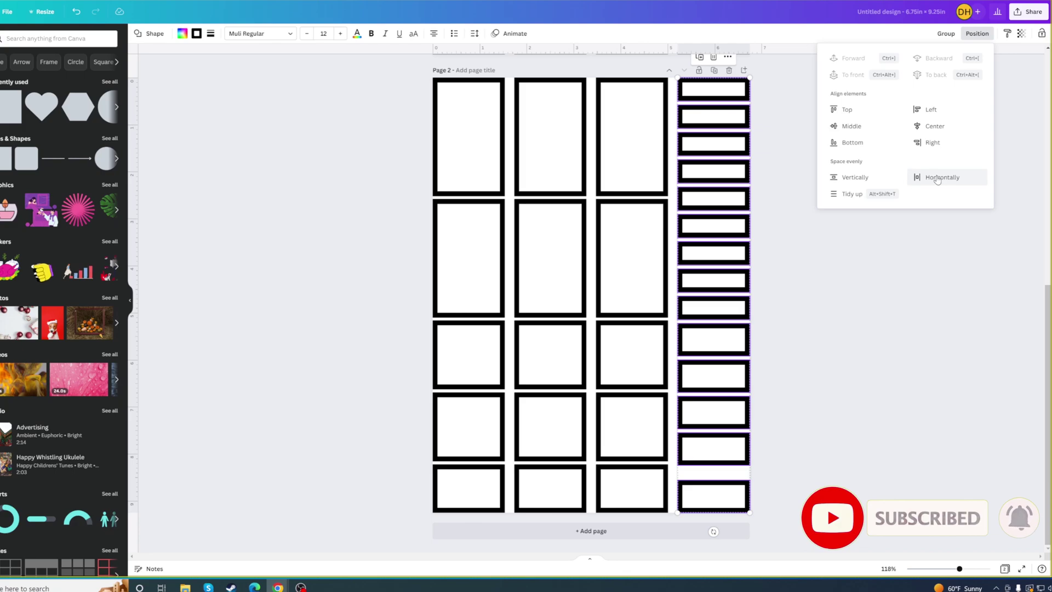
click(855, 178)
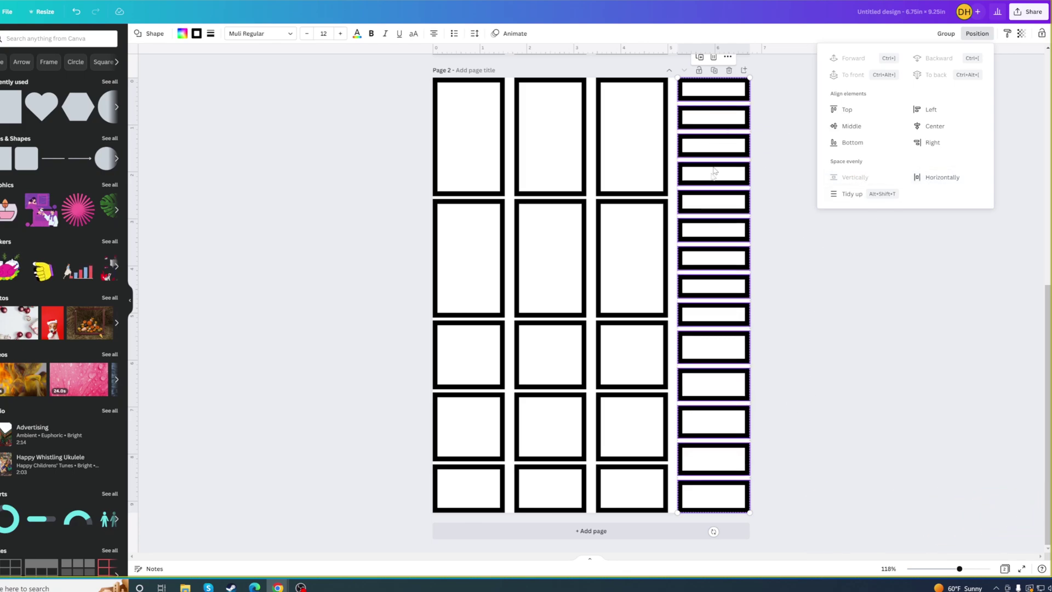
- Deselect the boxes and delete page 2
click(809, 315)
click(801, 310)
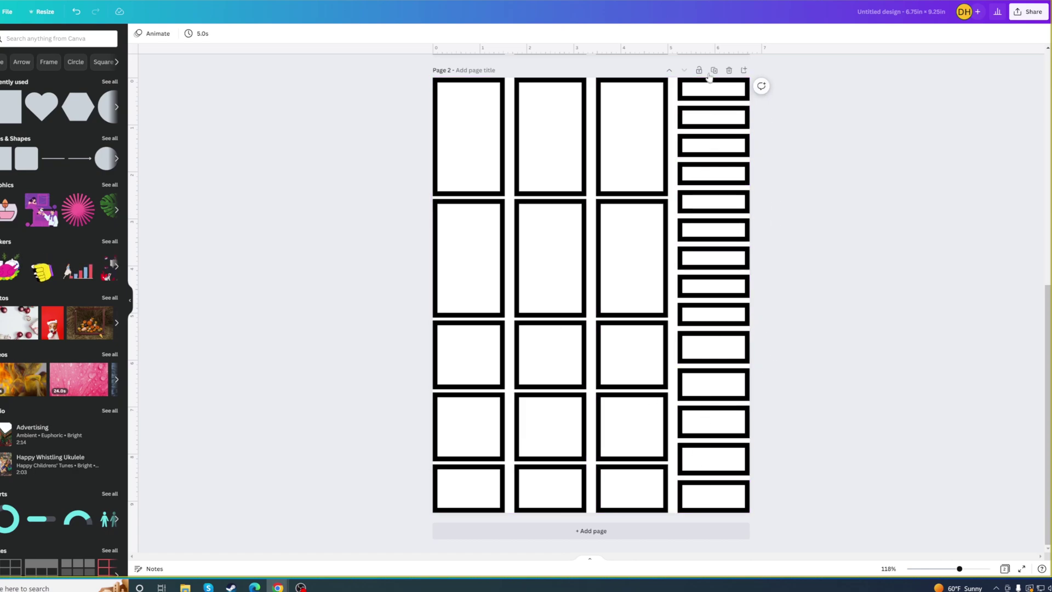
click(729, 71)
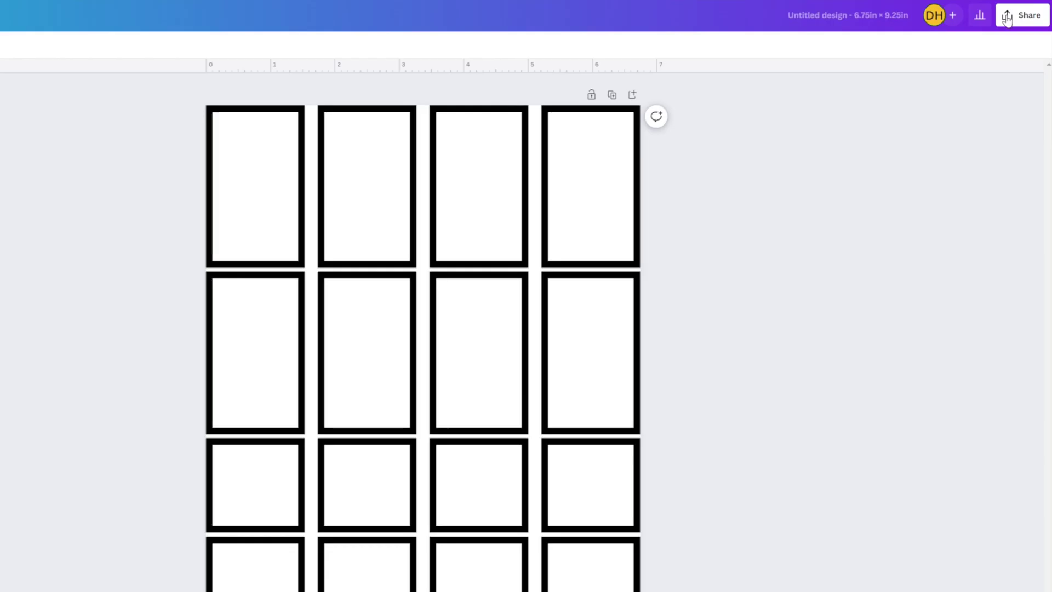
- Open the design's download settings to view the PNG and transparent background options
click(1007, 16)
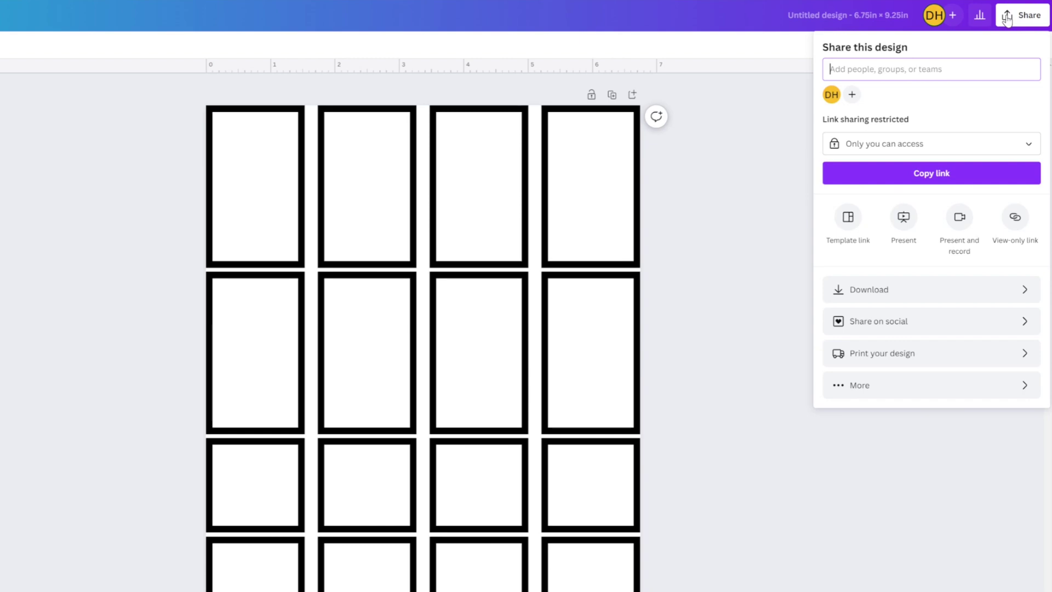
click(866, 290)
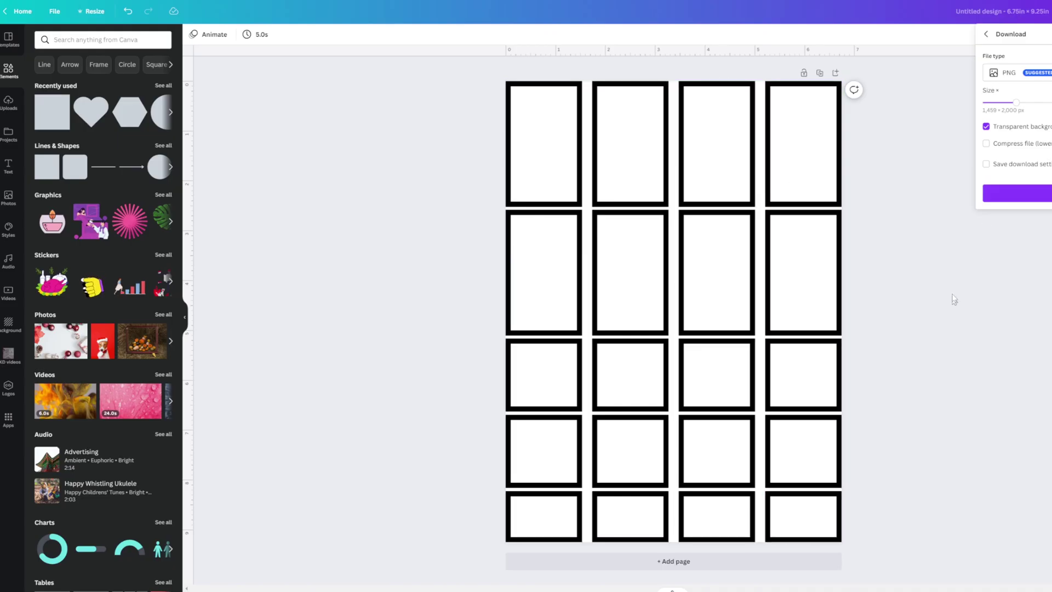
- Try the light aqua CKD brand colour on the page background and change it to the near-white CKD colour
click(760, 535)
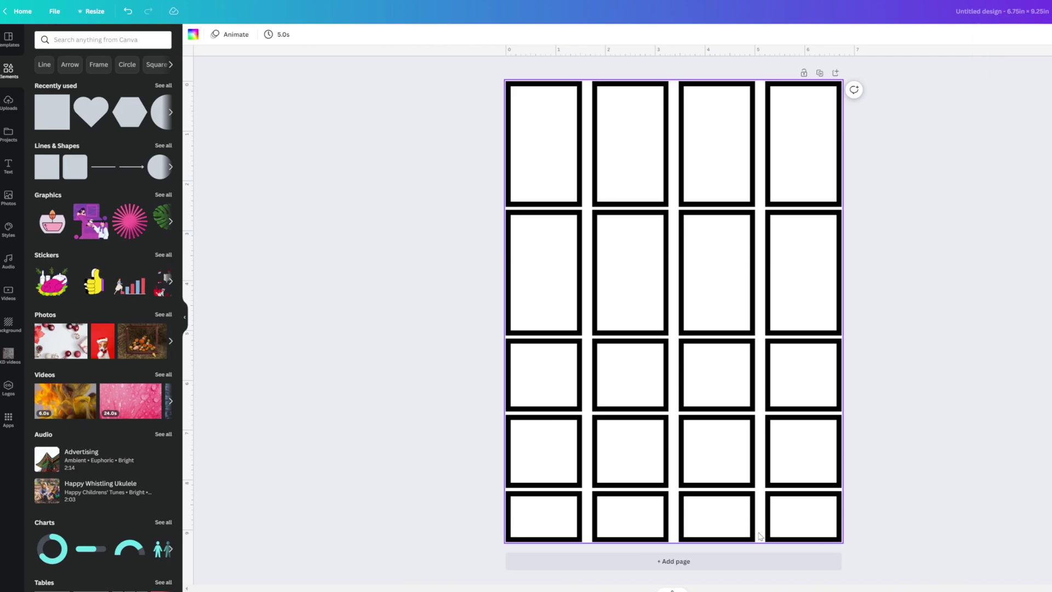
click(192, 34)
click(167, 185)
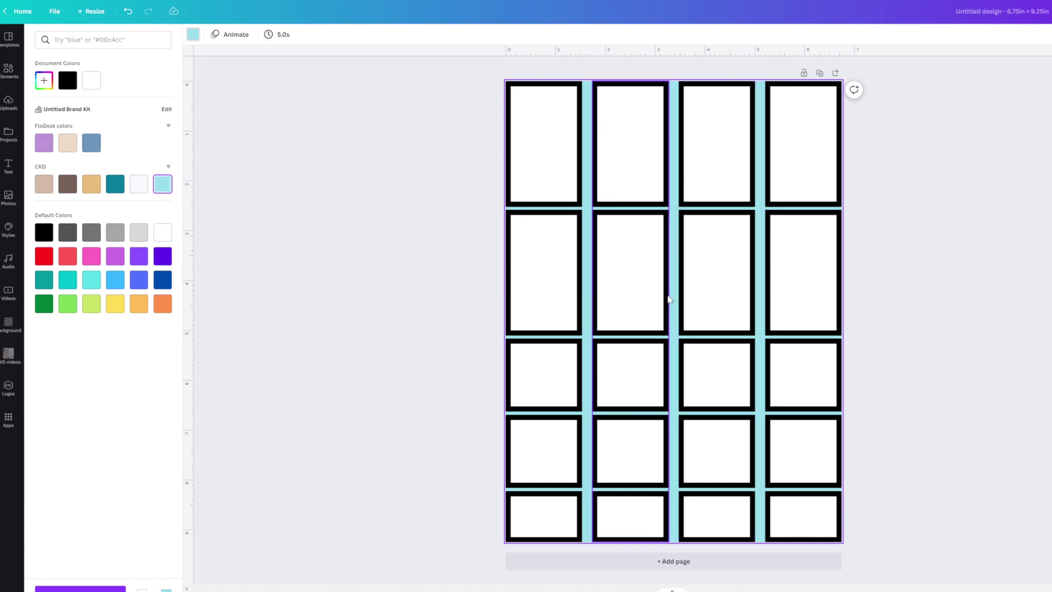
click(140, 185)
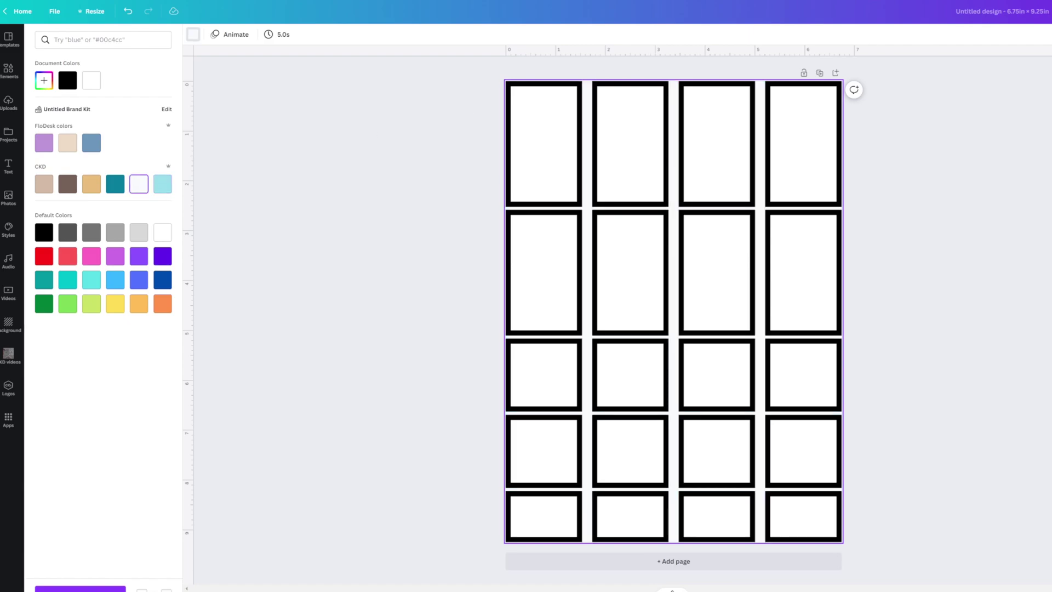
- Download the design as a PNG at size 1 with a transparent background
click(1051, 11)
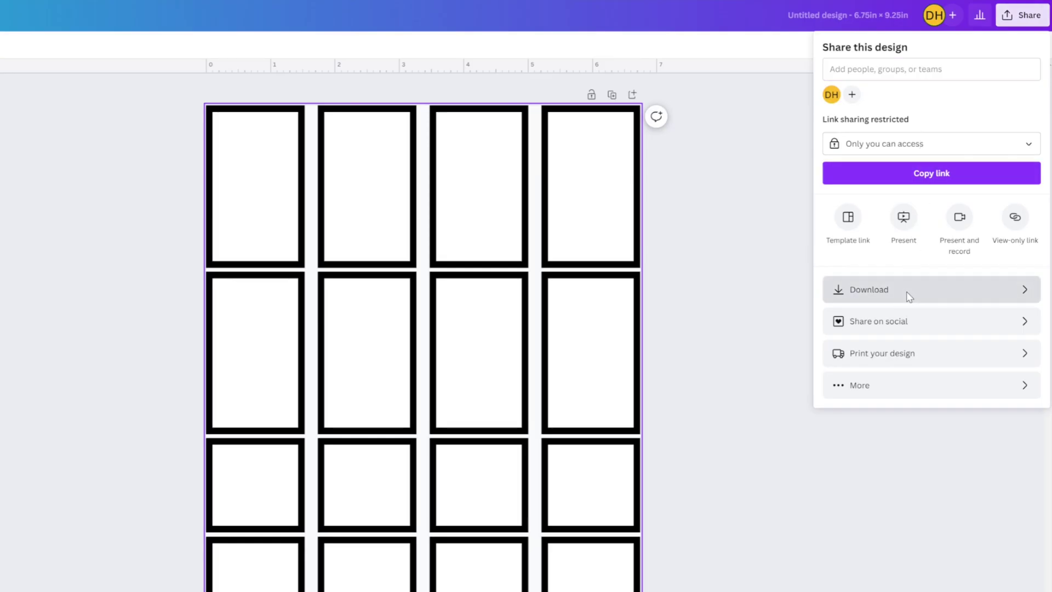
click(1046, 227)
click(827, 164)
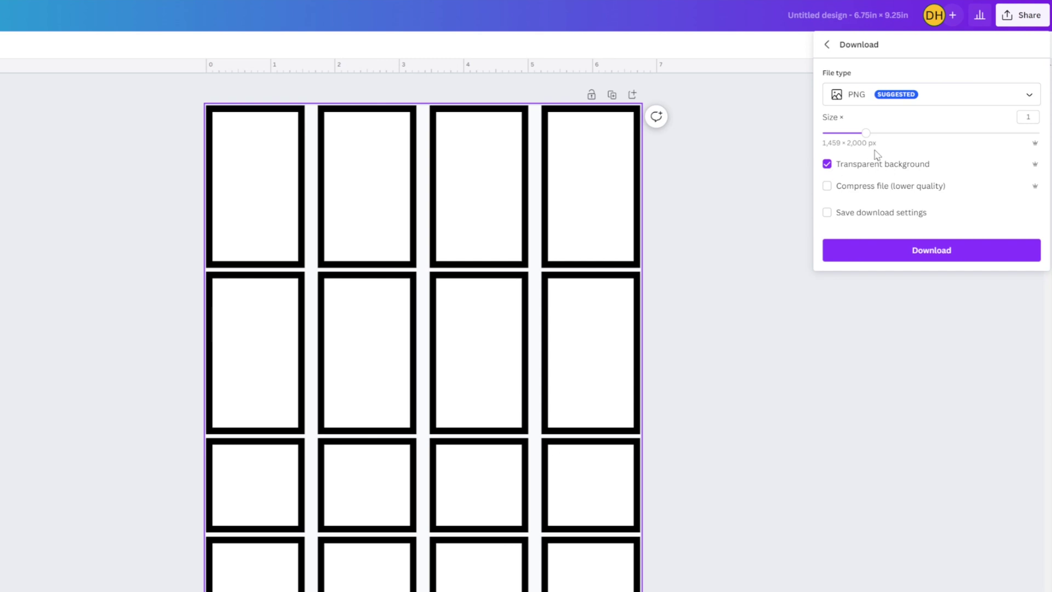
click(916, 252)
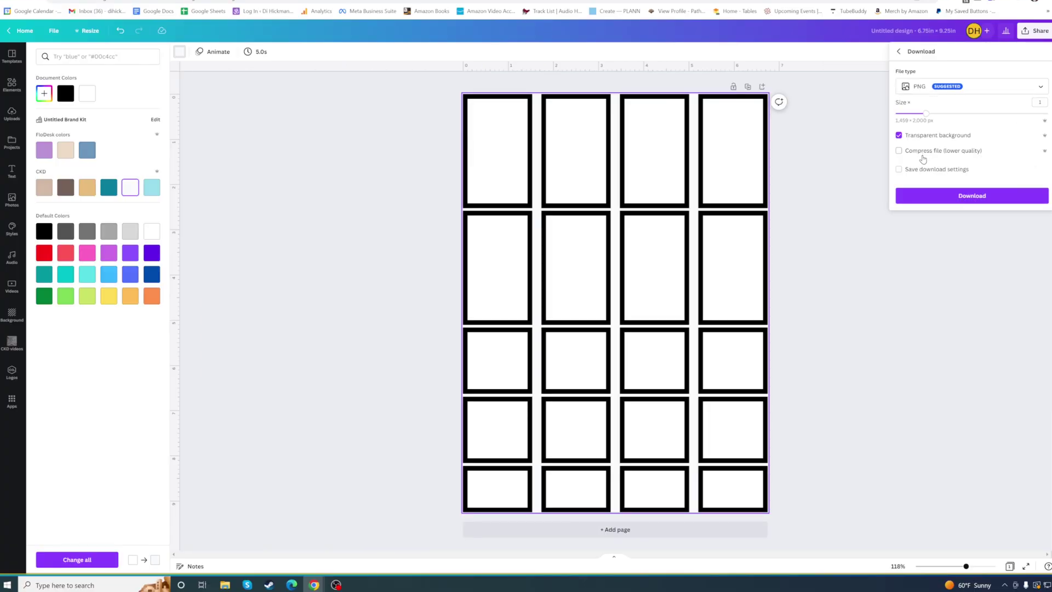
click(961, 197)
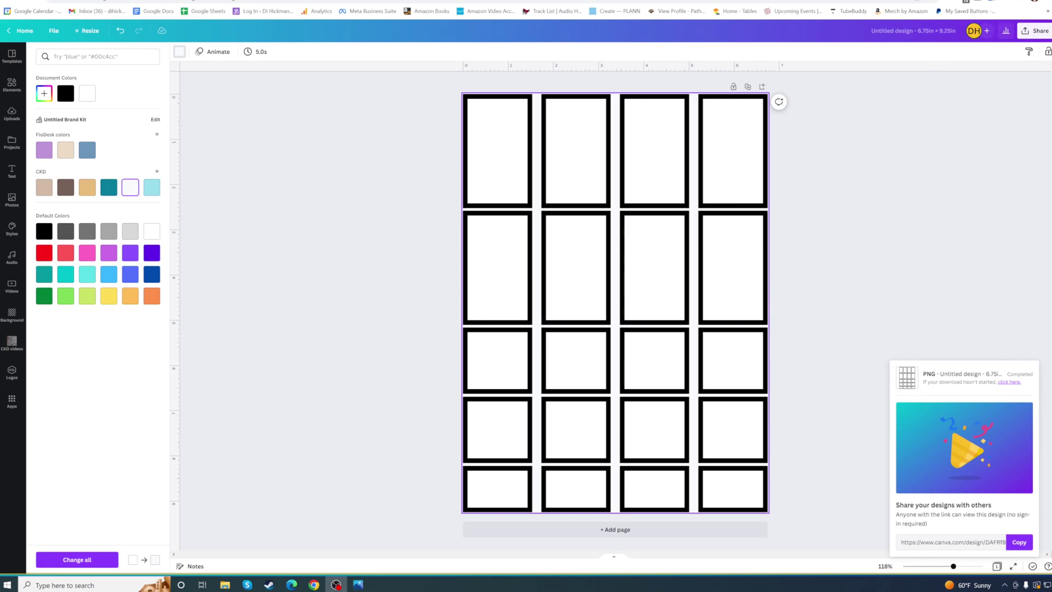
- Switch to Cricut Design Space from the desktop and start a new project
key(super+d)
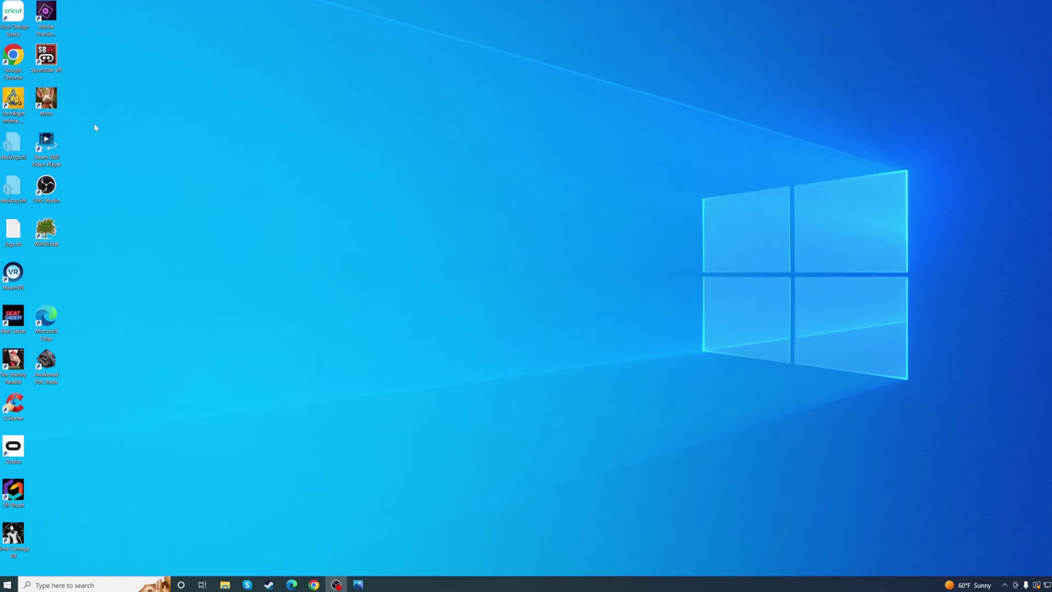
double_click(18, 15)
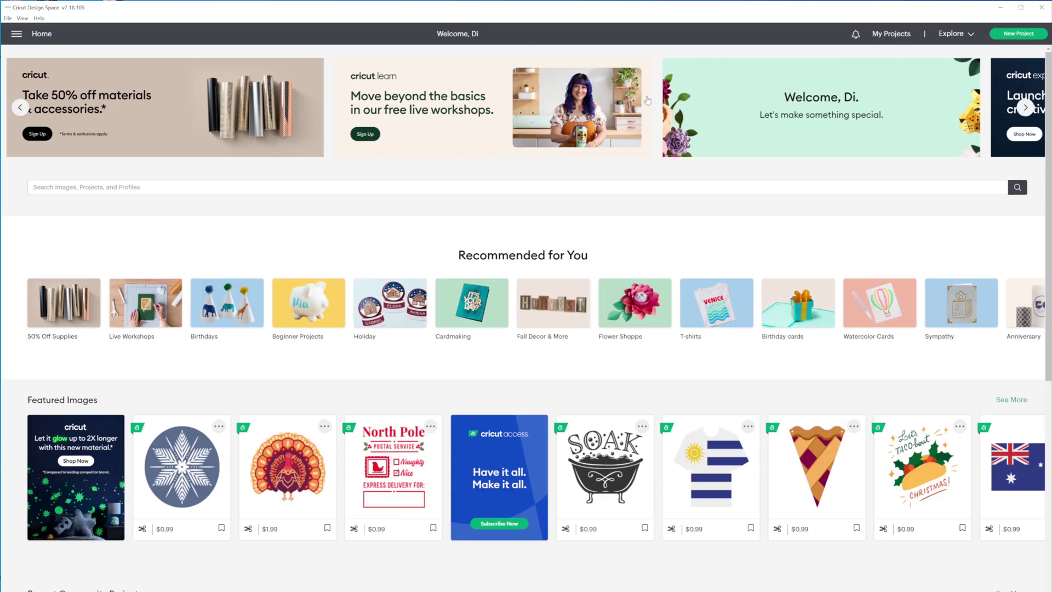
click(1012, 36)
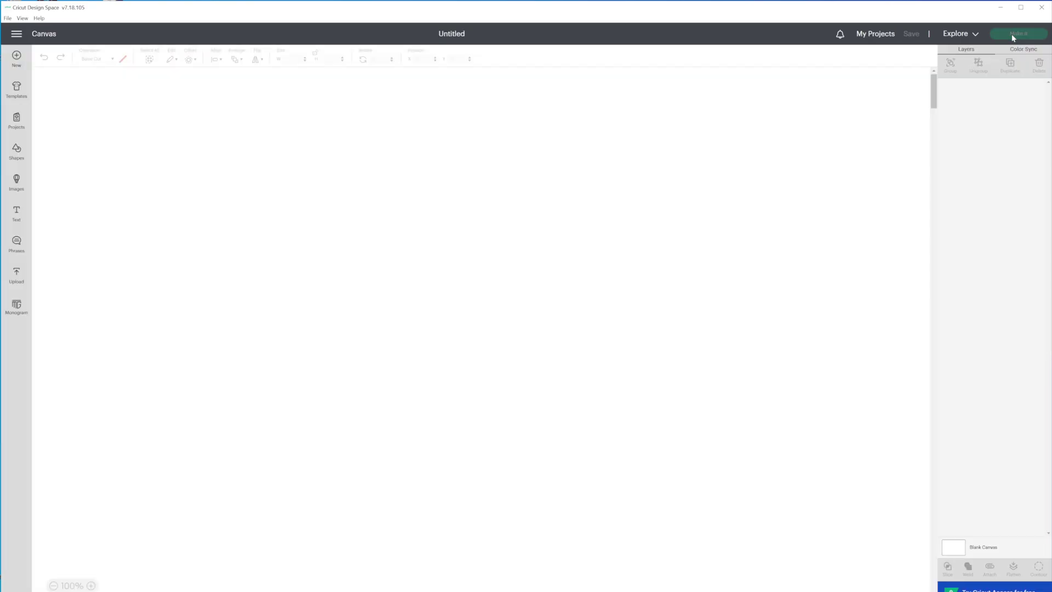
- Start an image upload and load Untitled design.png from the Downloads folder
click(16, 275)
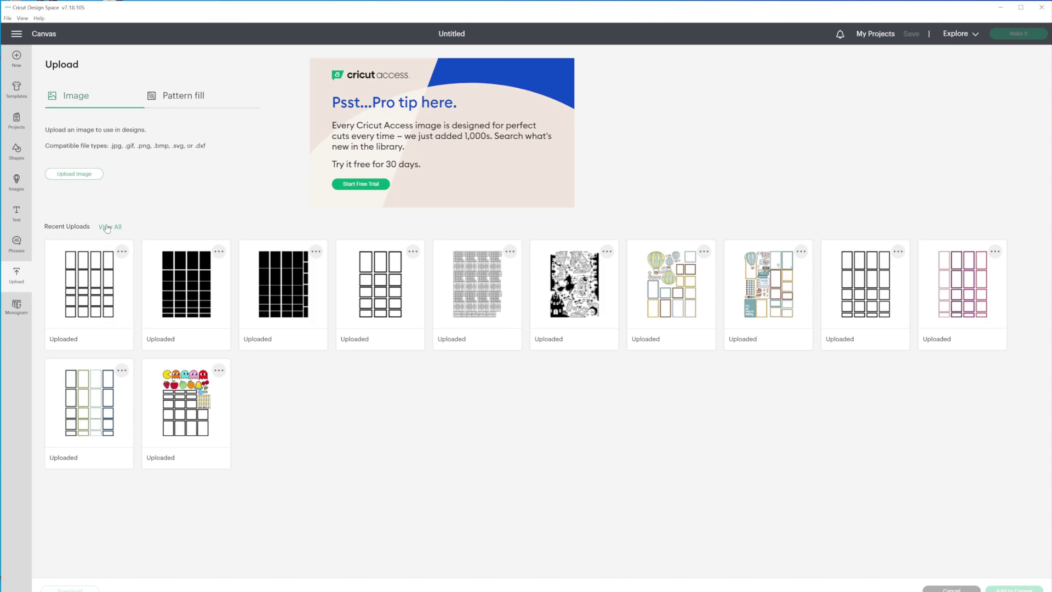
click(65, 176)
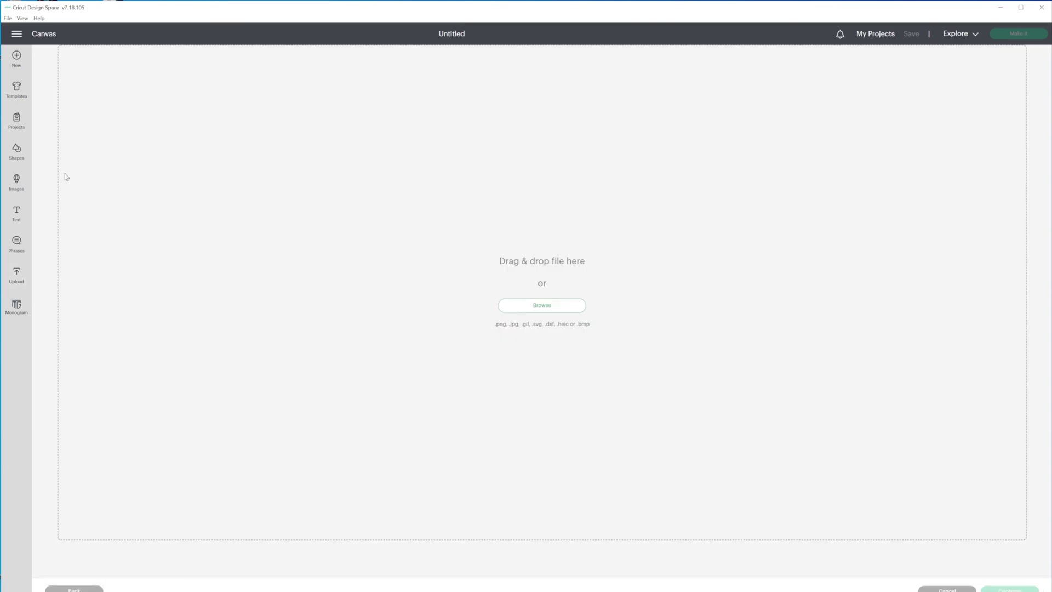
click(542, 306)
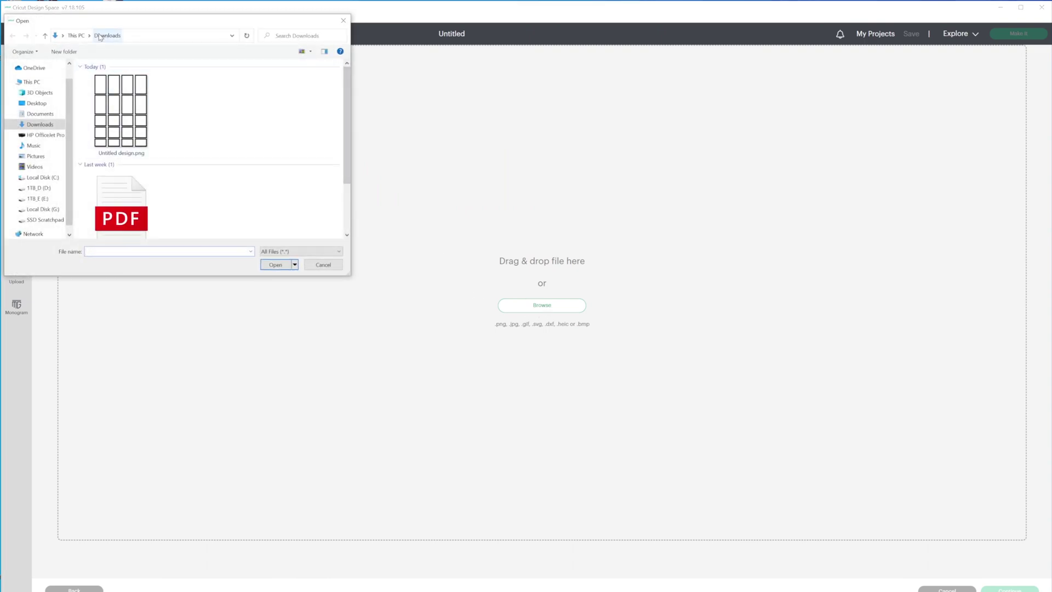
click(77, 35)
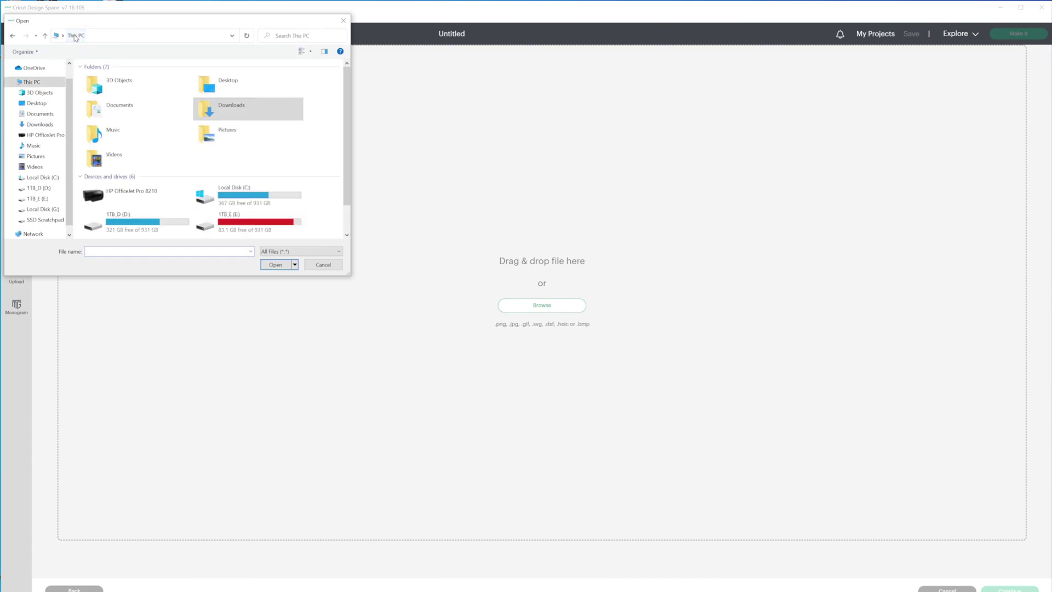
double_click(241, 106)
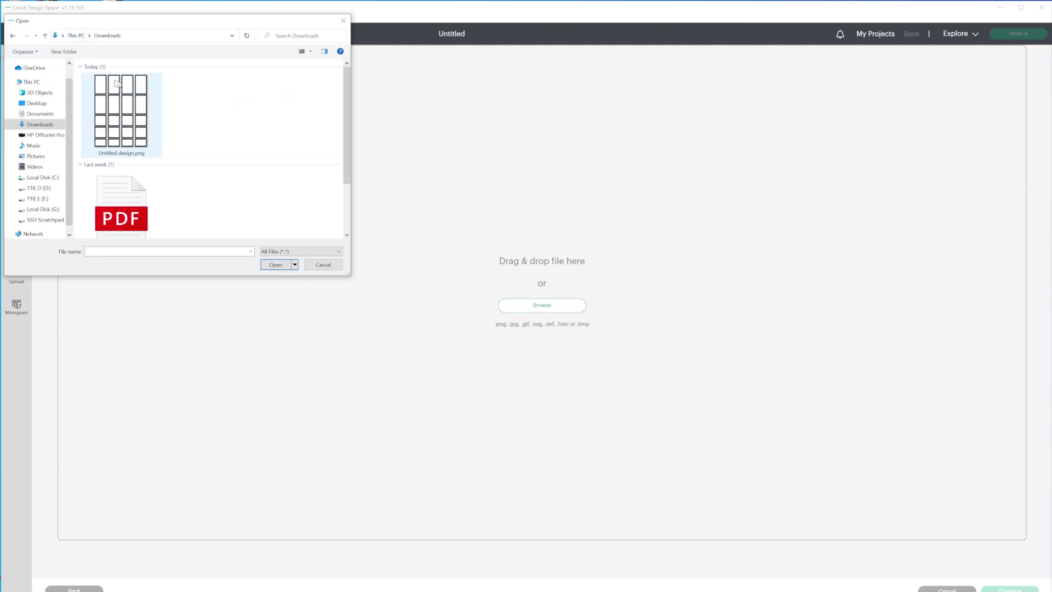
click(122, 111)
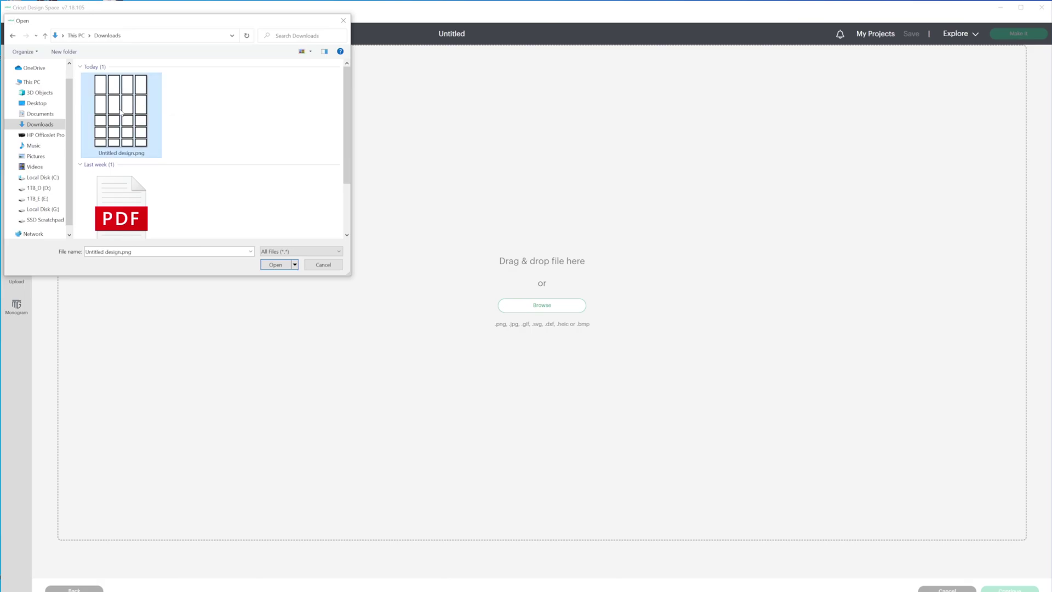
click(276, 264)
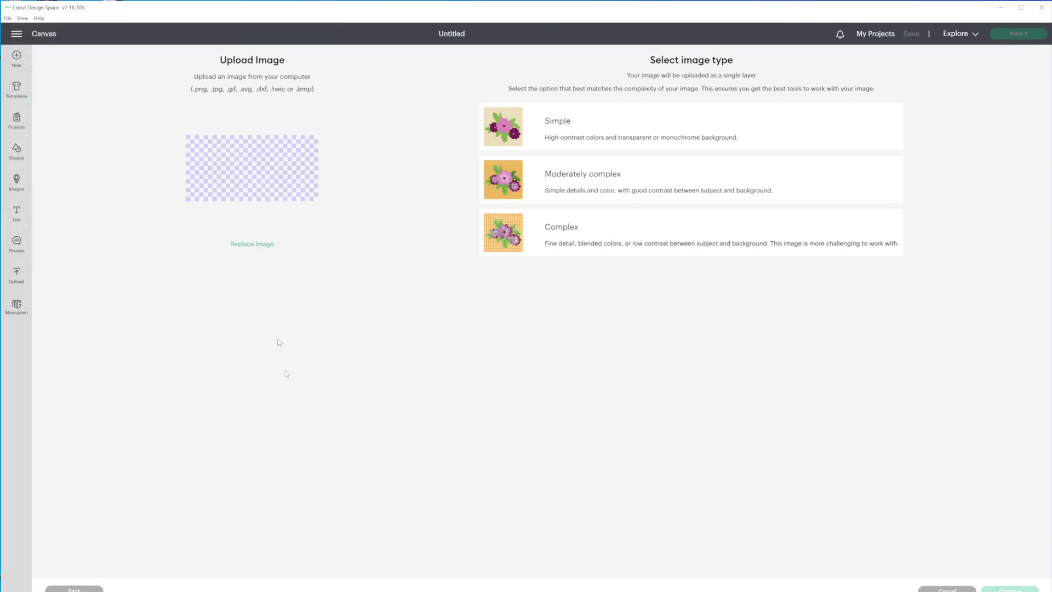
- Set the image type to Moderately complex and continue past the background remover without removing anything
click(573, 179)
click(559, 232)
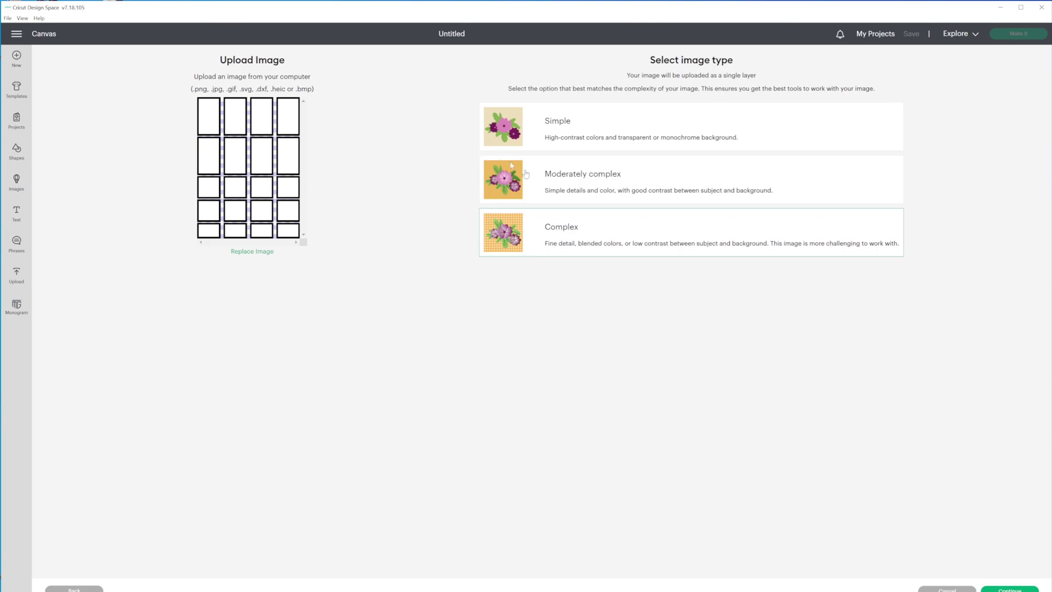
click(585, 180)
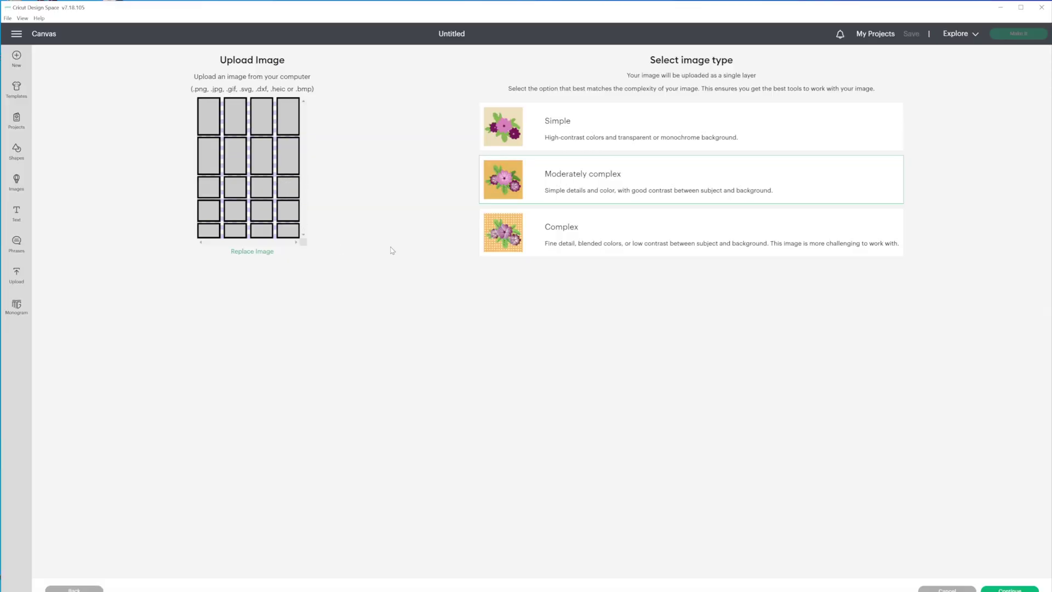
click(1010, 590)
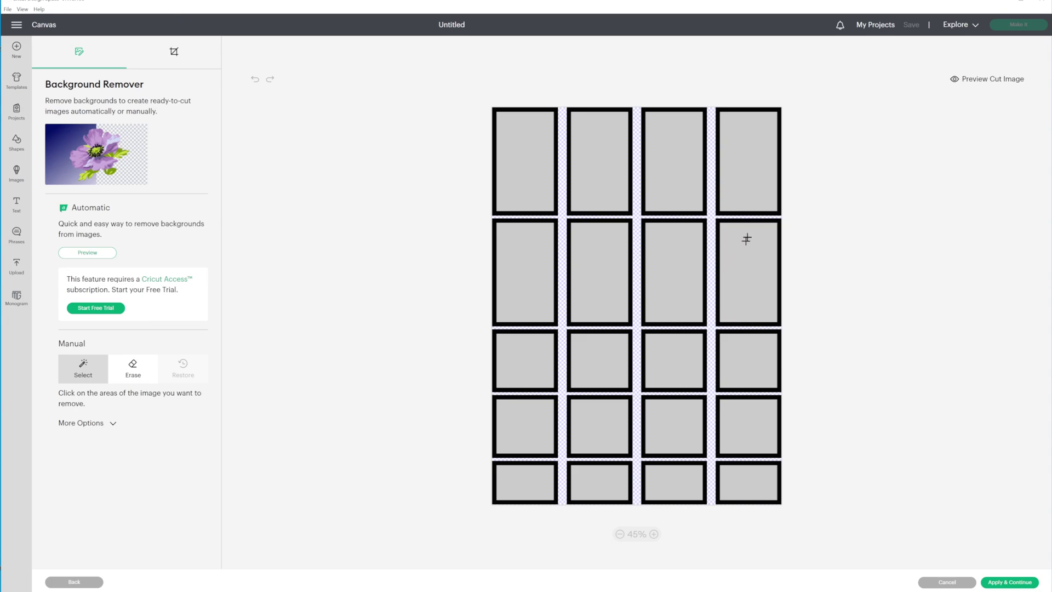
click(1020, 583)
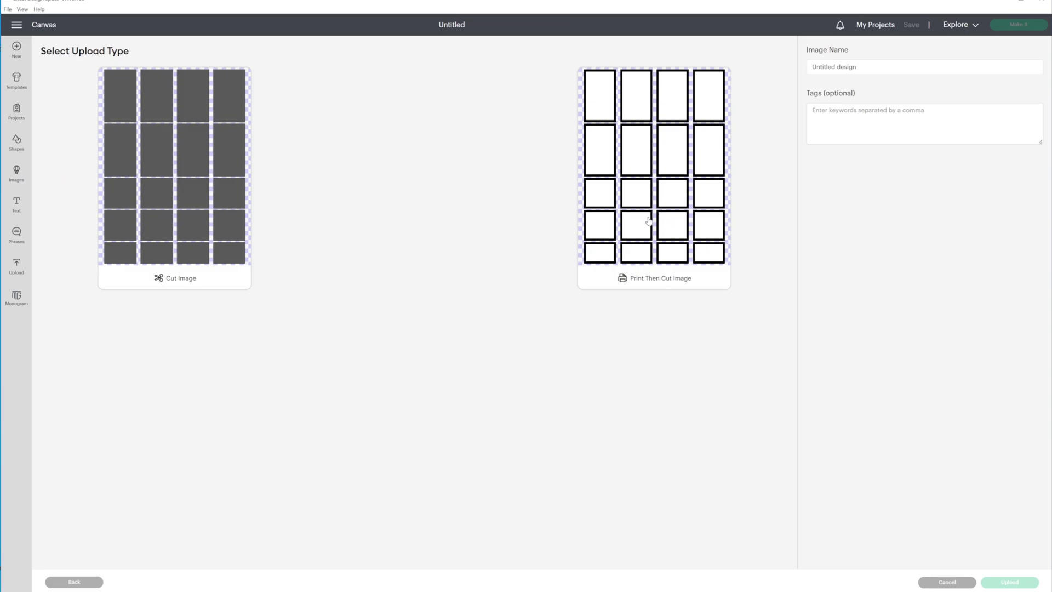
- Choose Print Then Cut Image as the upload type, name the image Canva Boxes and upload it
click(665, 188)
drag(873, 65, 791, 66)
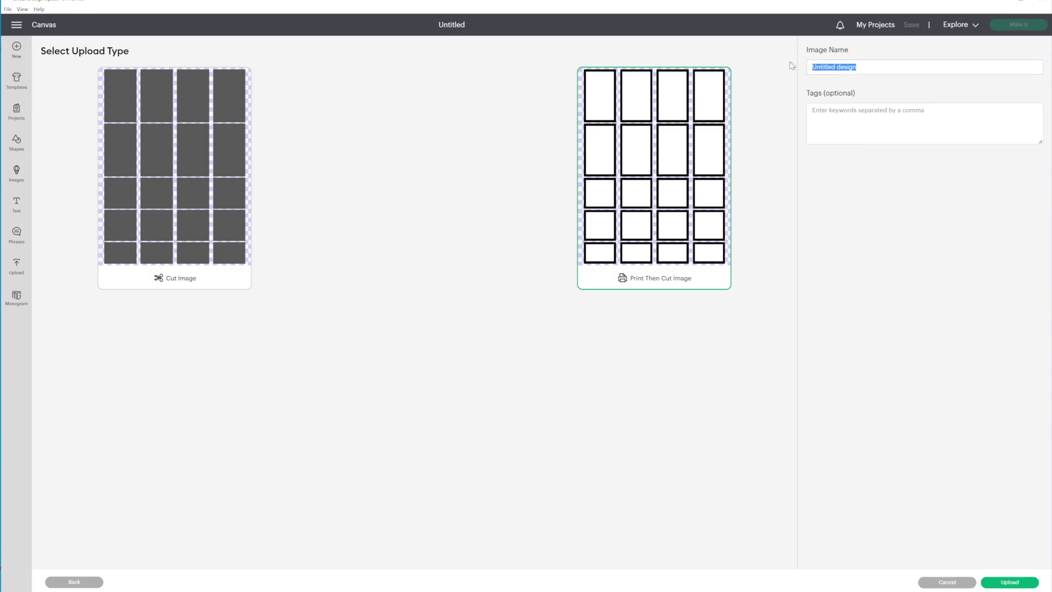
text(Canva Boxes)
click(1003, 582)
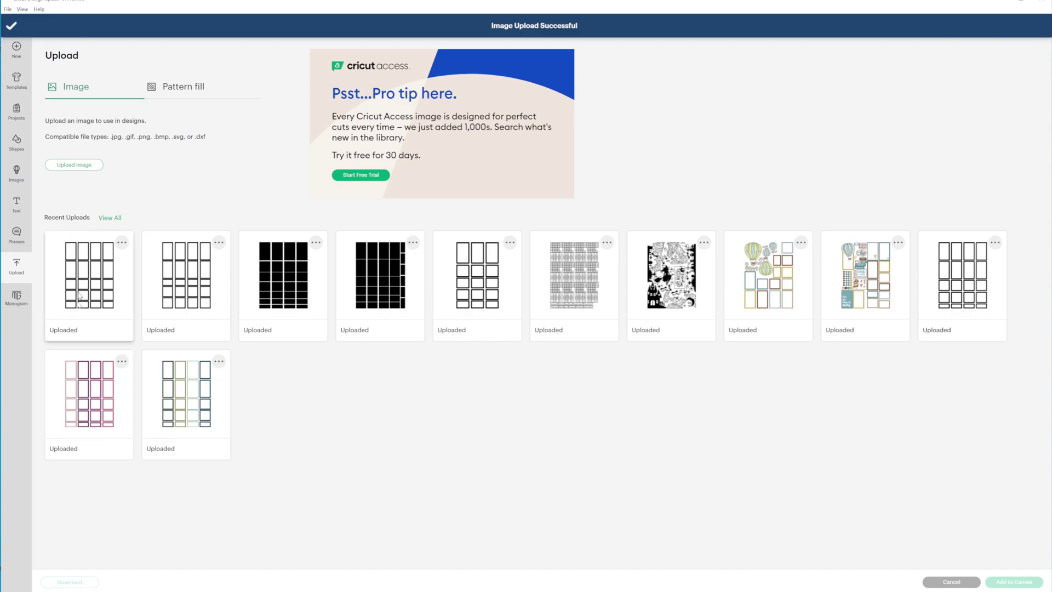
- Add the newly uploaded box image to the canvas and move it to about X 5.7, Y 0.85
click(83, 275)
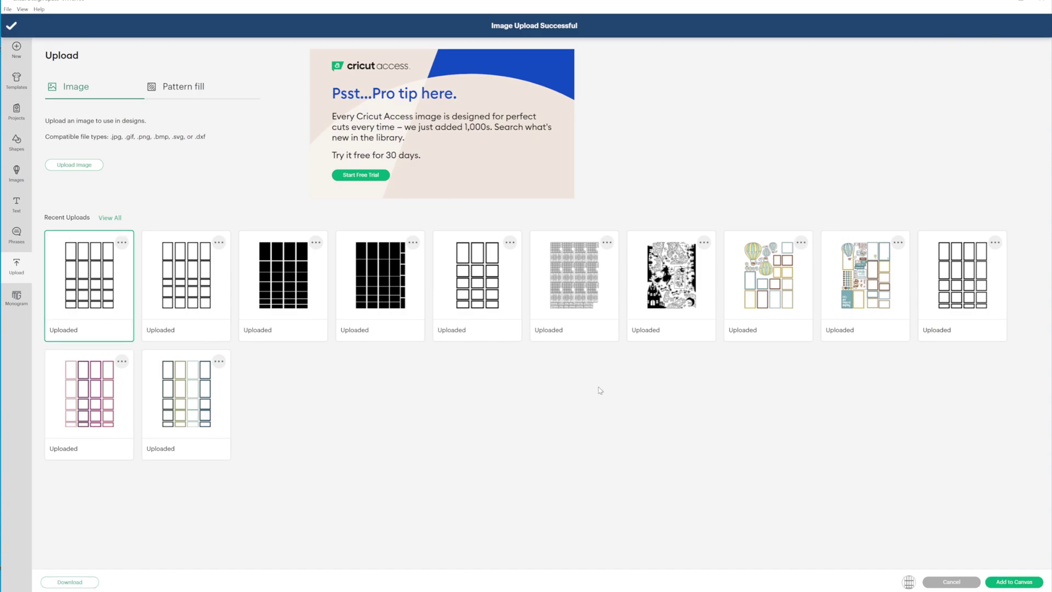
click(1014, 583)
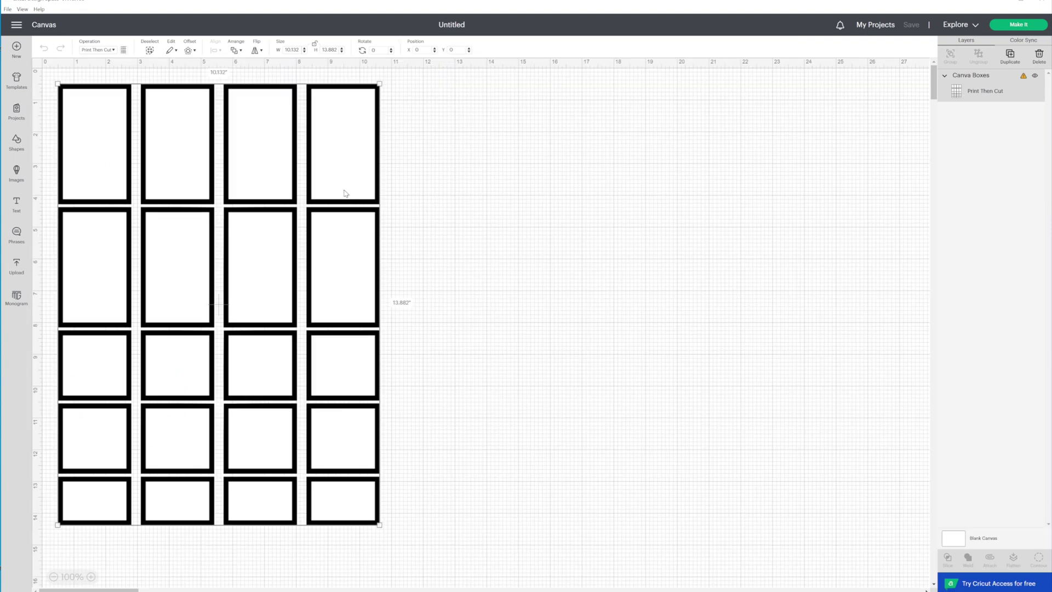
drag(277, 183, 439, 191)
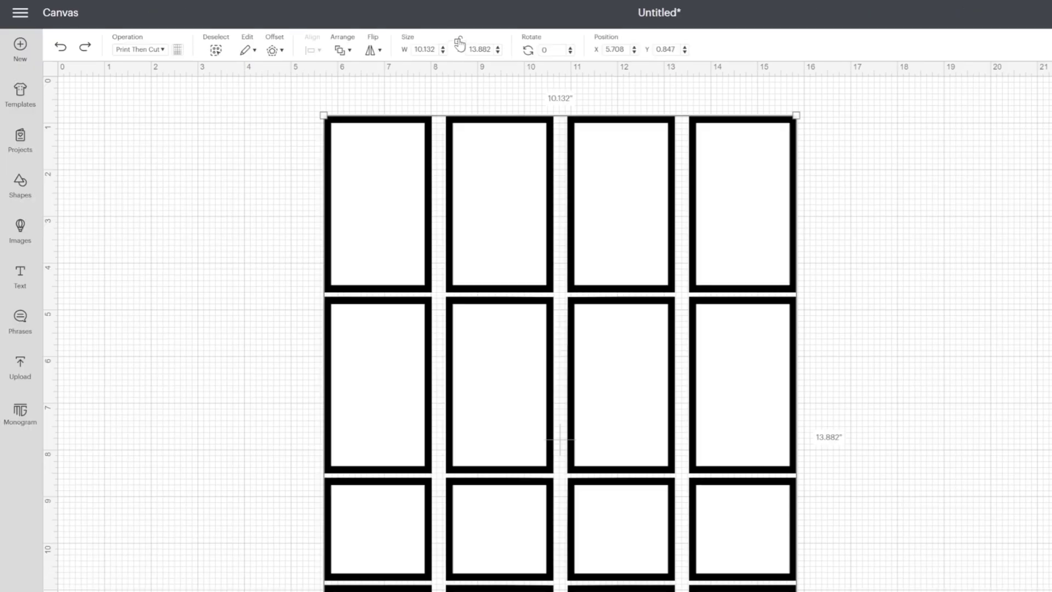
- Set the box image's width to 6.75 in with its proportions locked
click(459, 41)
drag(434, 47, 412, 49)
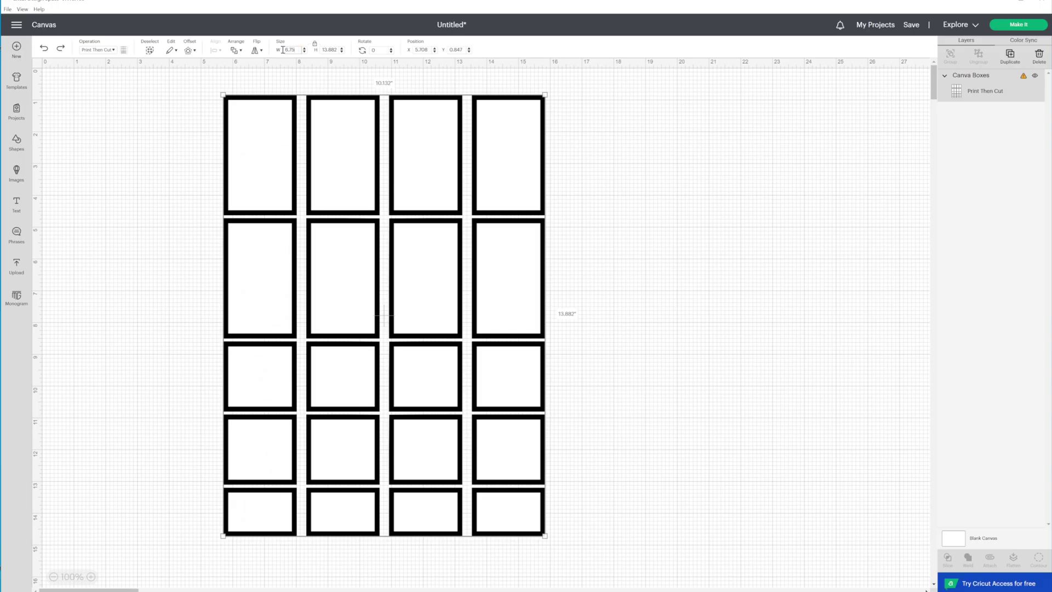
key(Return)
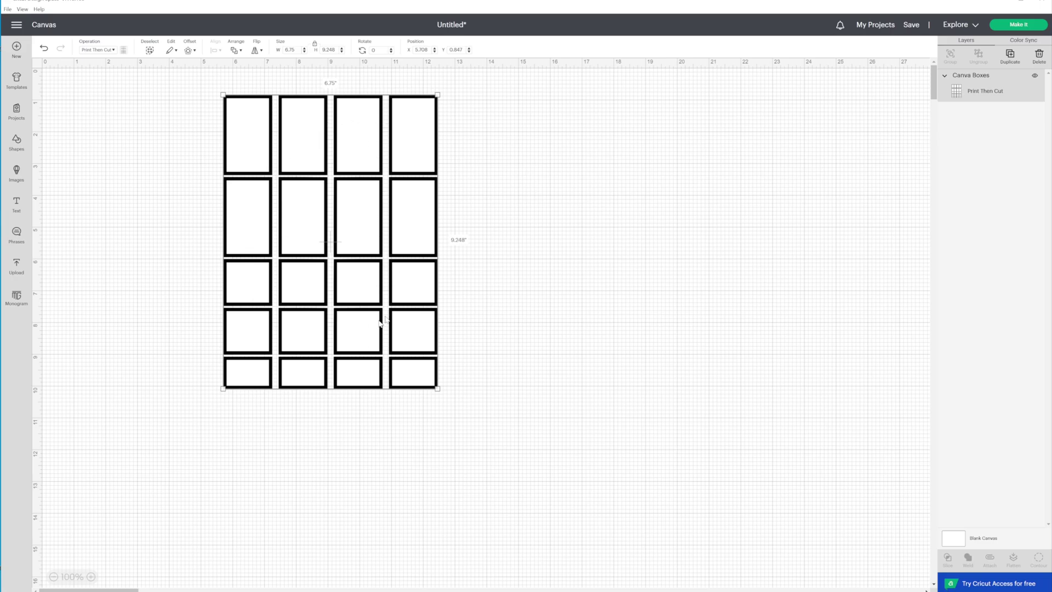
- Take the project through mat preparation to the print setup and try the Use System Dialog option
click(1017, 25)
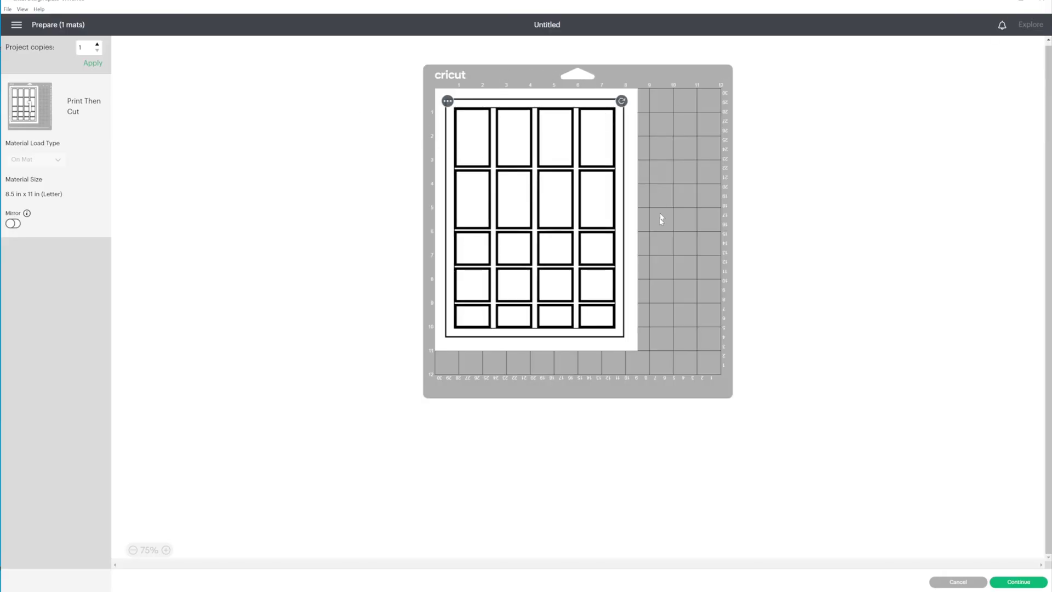
click(1019, 582)
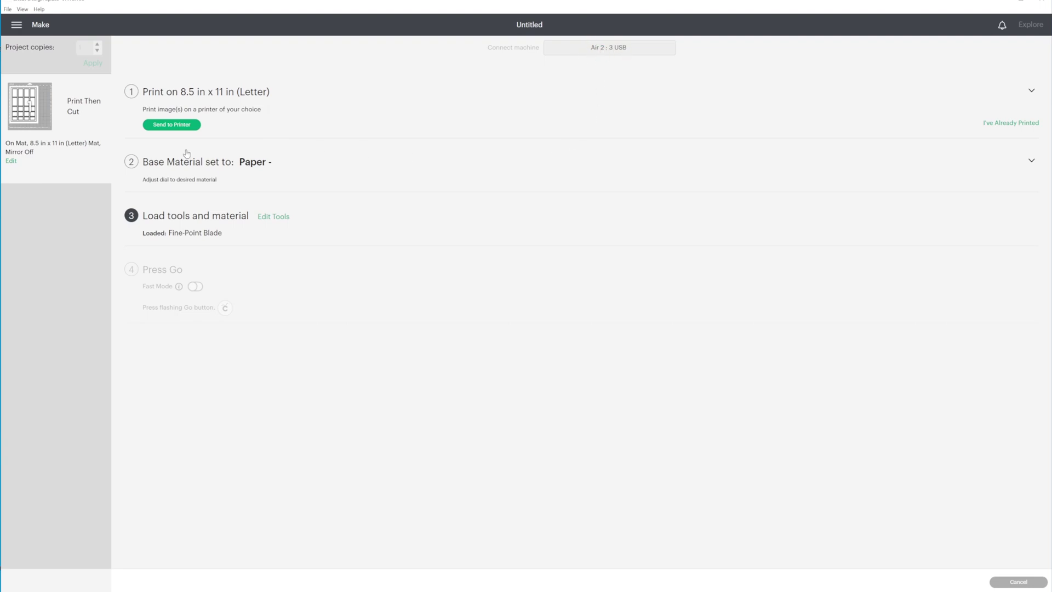
click(172, 125)
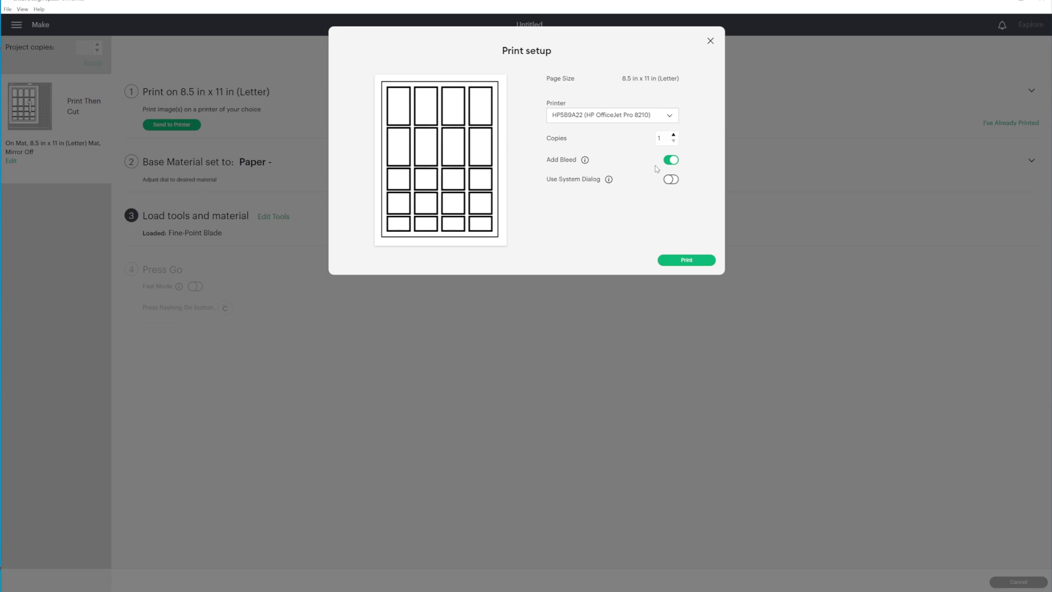
click(673, 180)
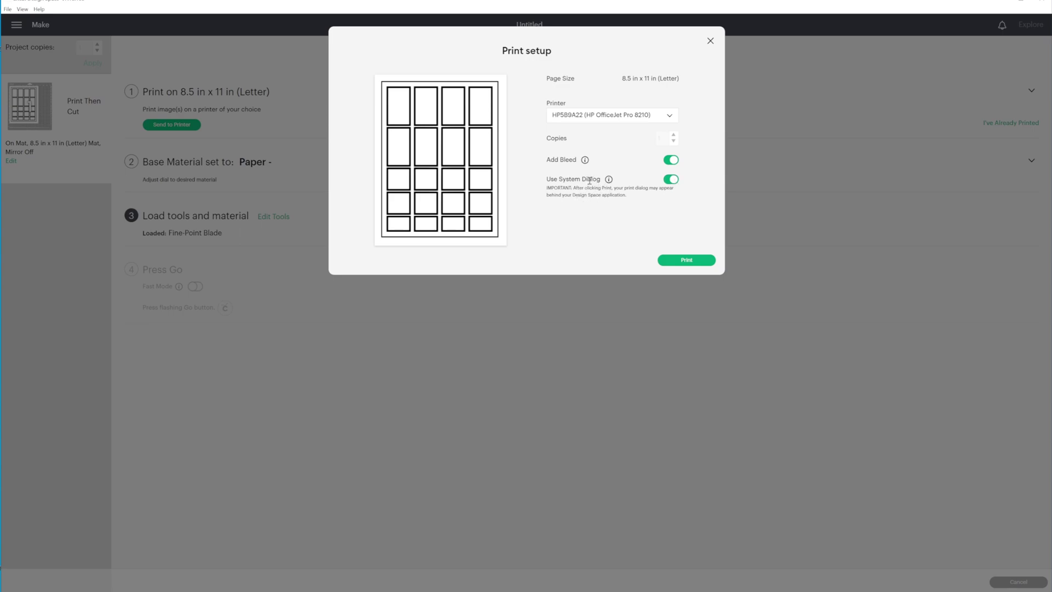
click(671, 181)
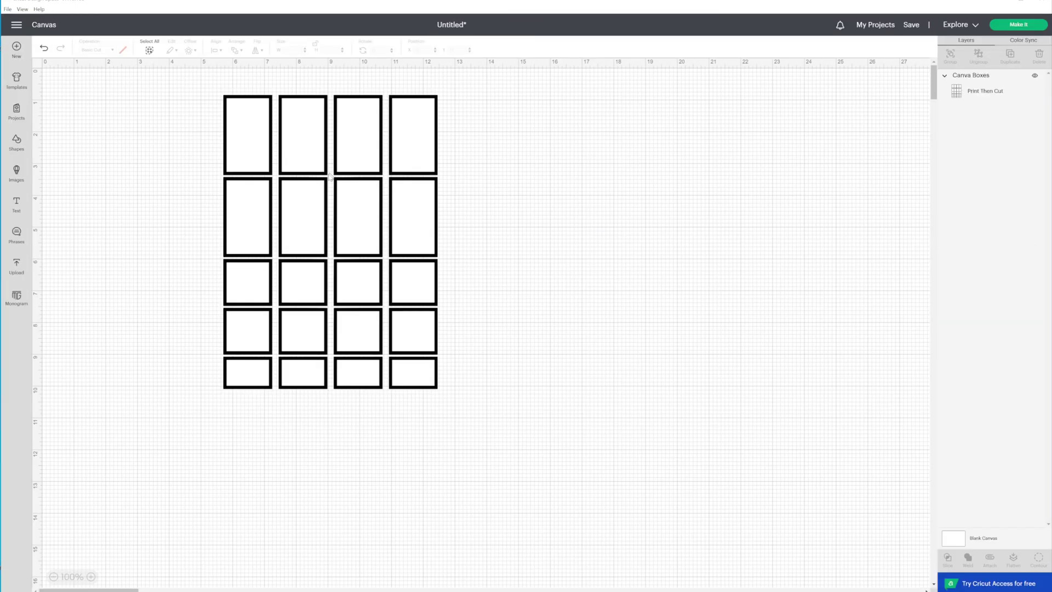
- Reposition the resized box image on the canvas, farther from its upper-left corner
drag(357, 211, 409, 221)
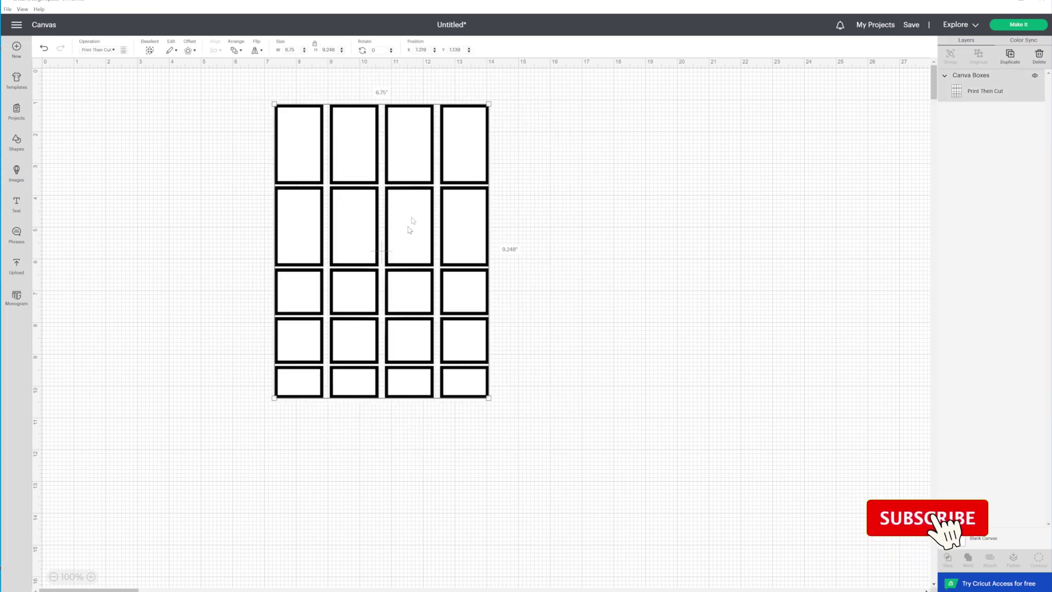
mouse_move(417, 218)
mouse_down()
mouse_move(404, 222)
mouse_move(418, 225)
mouse_up()
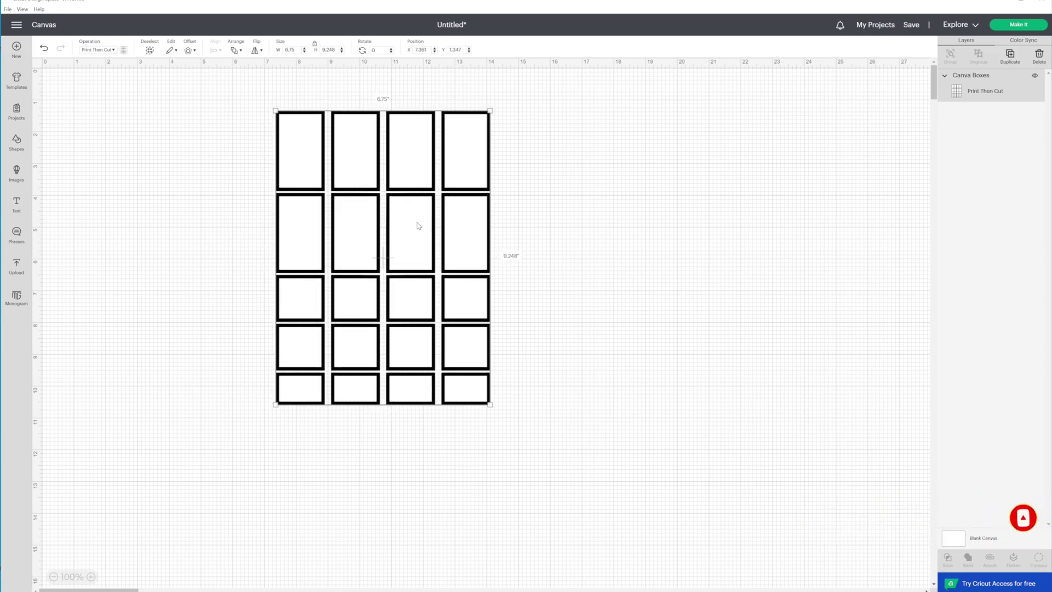
drag(418, 226, 393, 230)
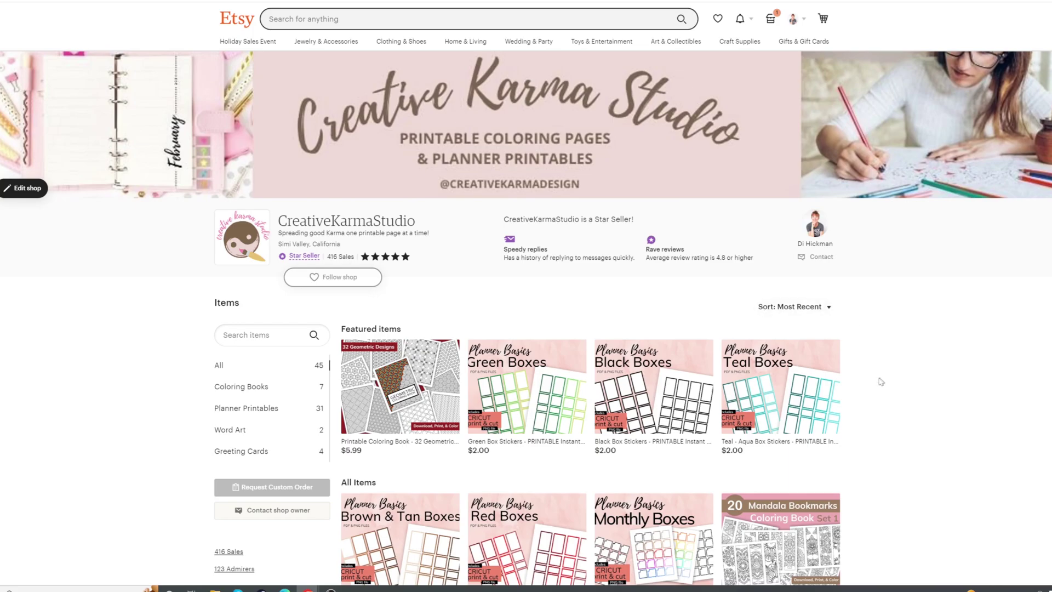
- Switch to the CreativeKarmaStudio shop on Etsy and look through its featured and full range of planner printables
scroll(880, 382, down, 1)
scroll(876, 329, up, 1)
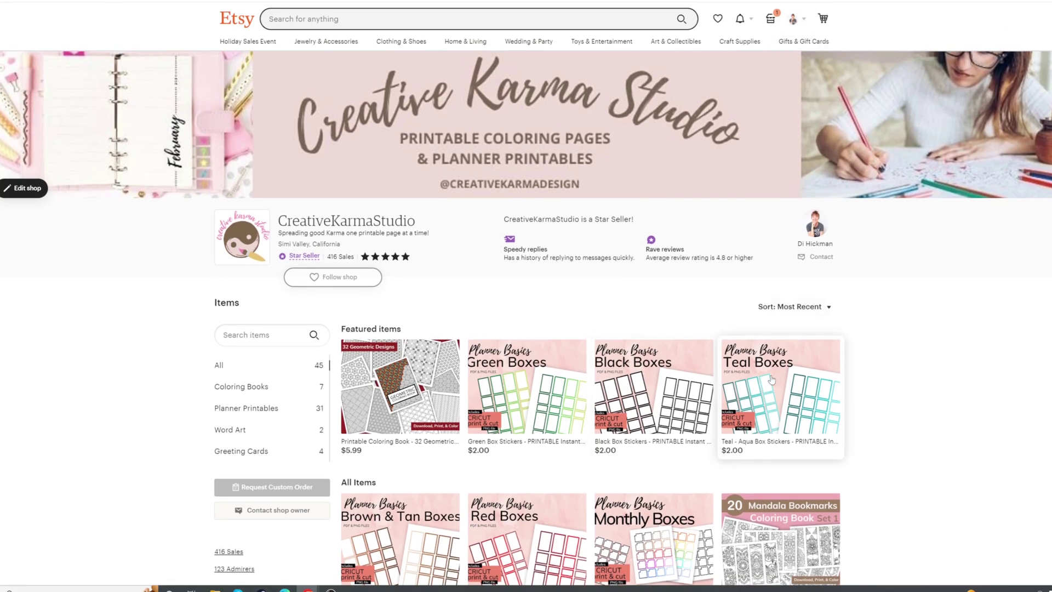
scroll(531, 257, down, 3)
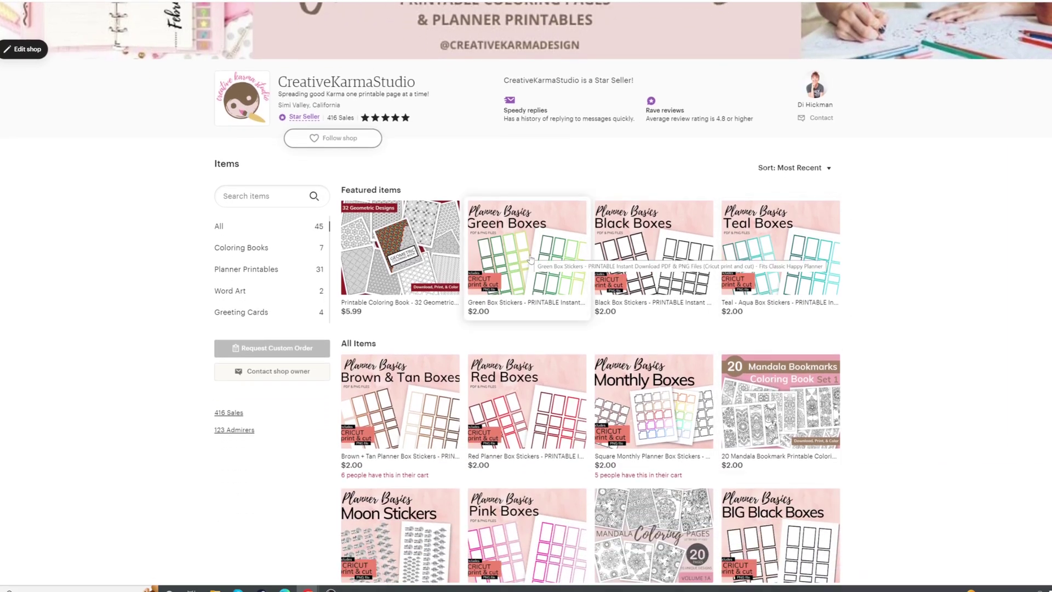
scroll(530, 259, down, 3)
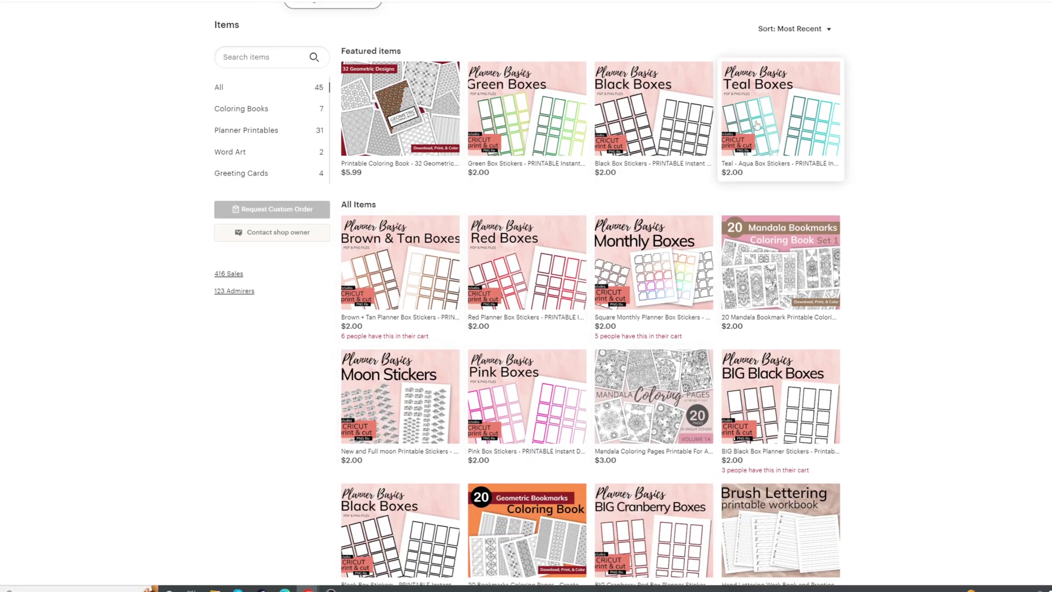
scroll(778, 213, down, 4)
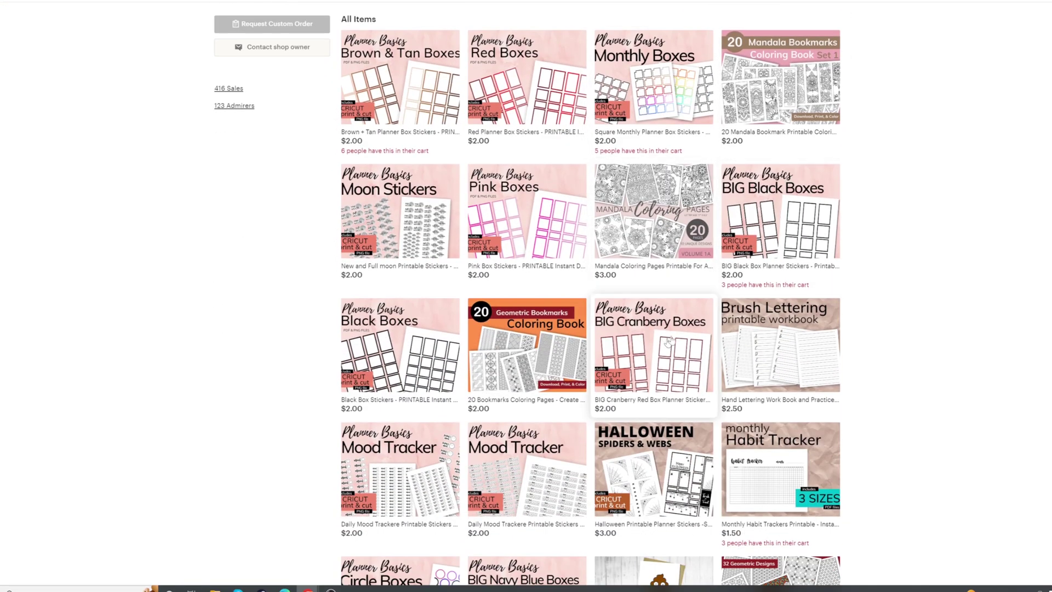
scroll(500, 469, down, 4)
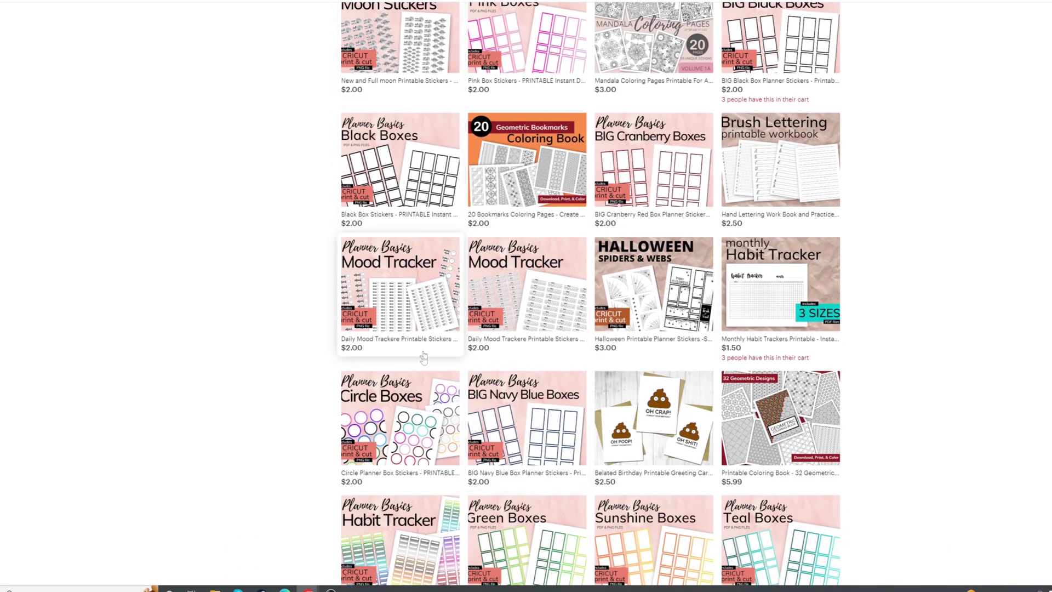
scroll(400, 427, down, 4)
scroll(410, 367, down, 4)
scroll(521, 400, down, 3)
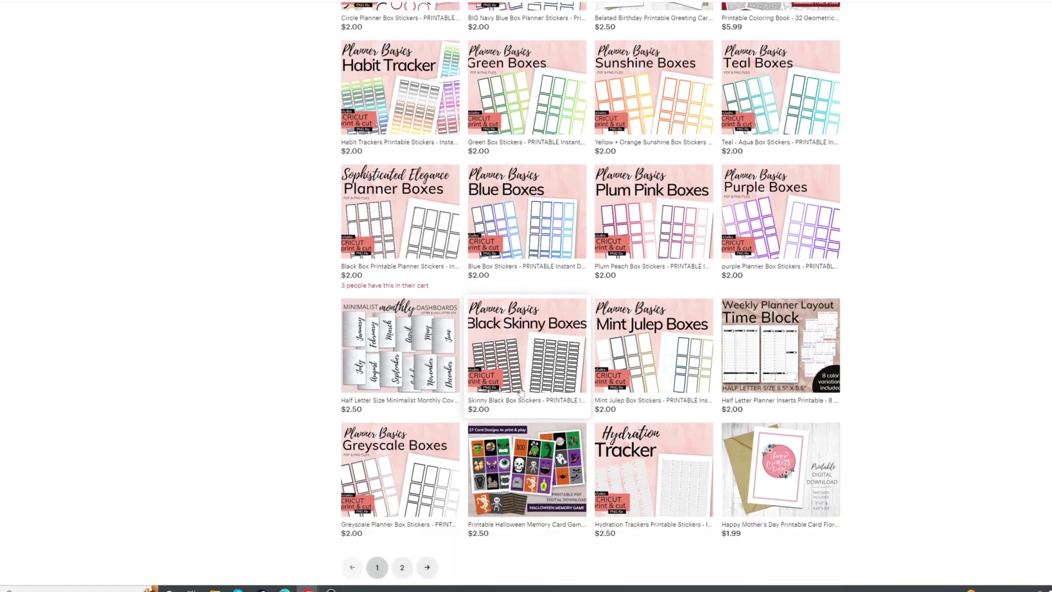
scroll(301, 257, up, 20)
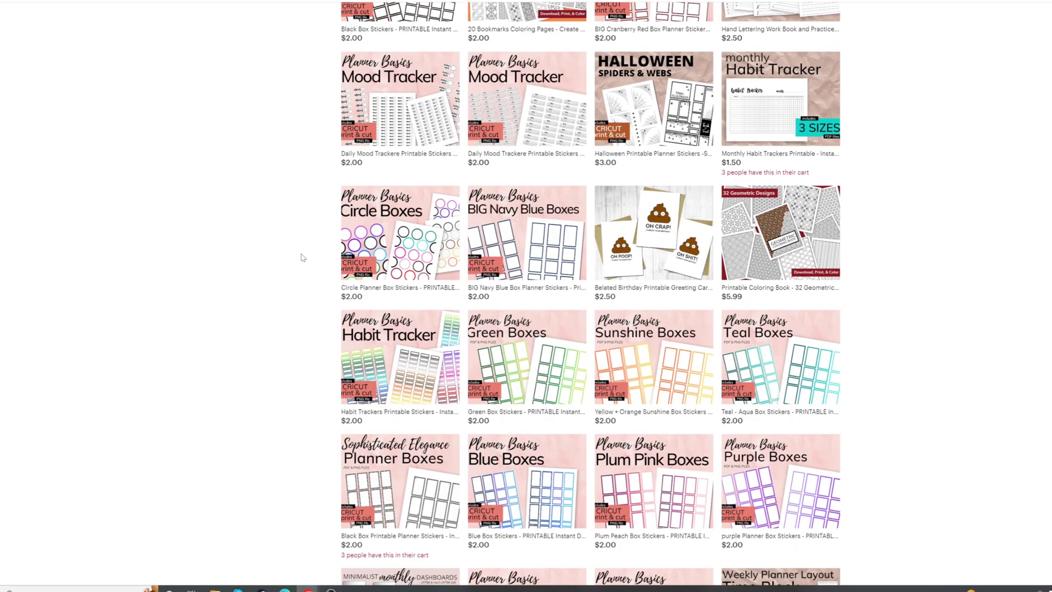
scroll(301, 257, up, 3)
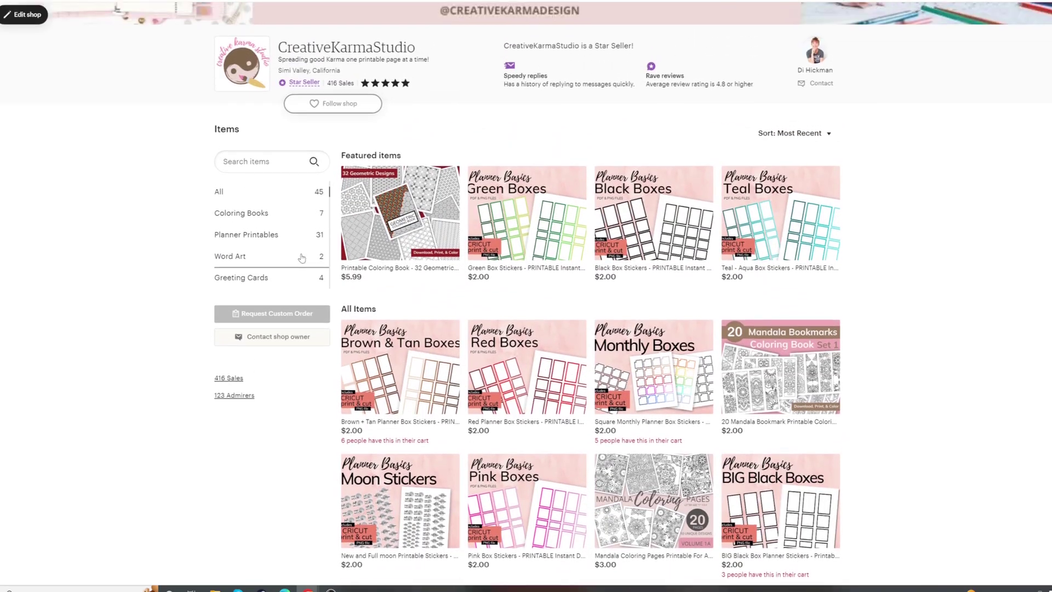
- Open the featured Black Boxes sticker listing and view its second image, highlights and description
scroll(626, 196, down, 2)
click(626, 196)
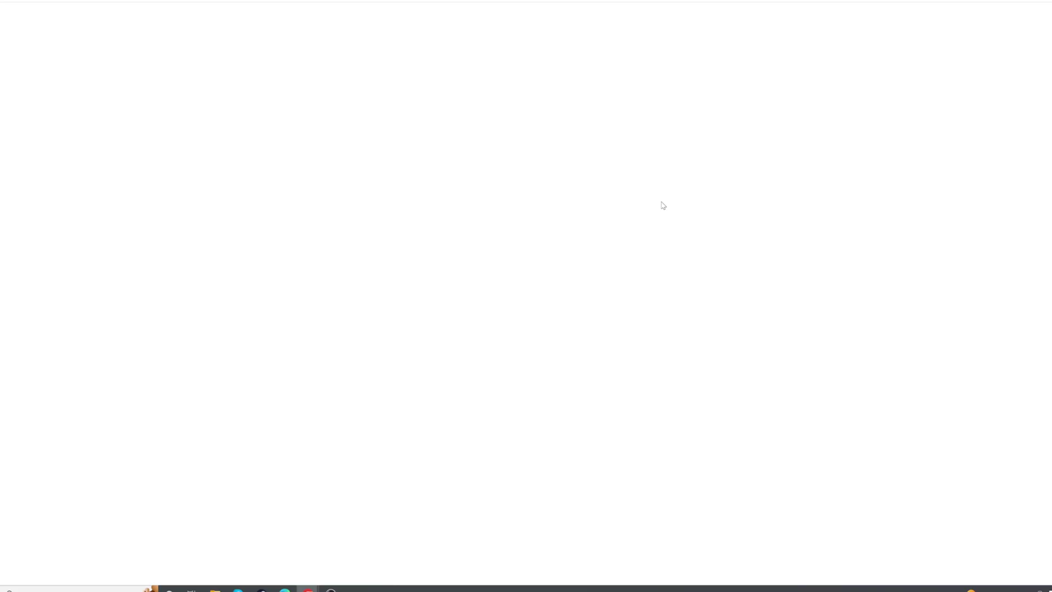
key(Right)
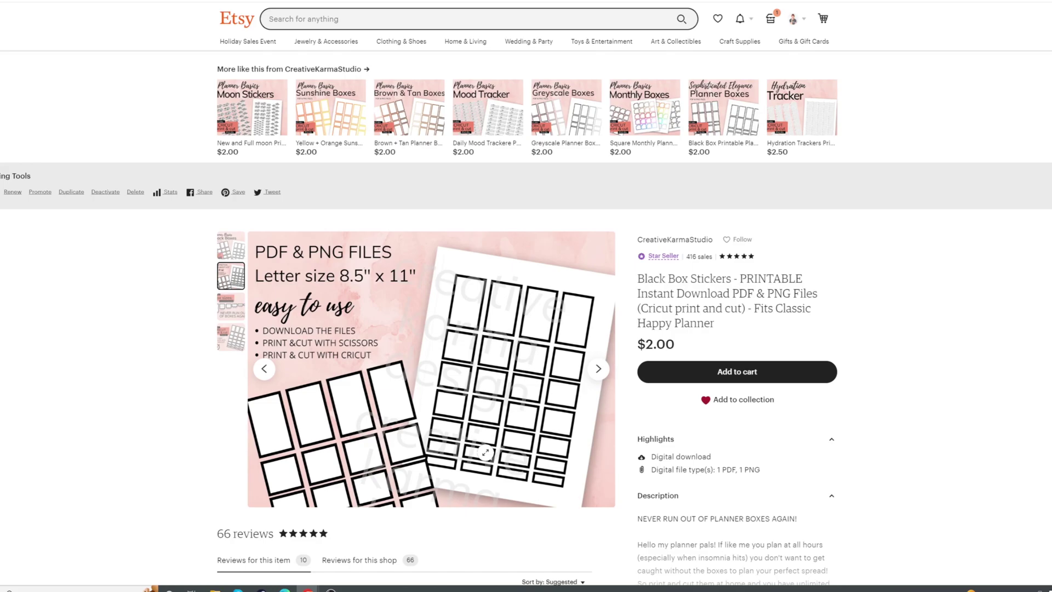
scroll(485, 452, down, 3)
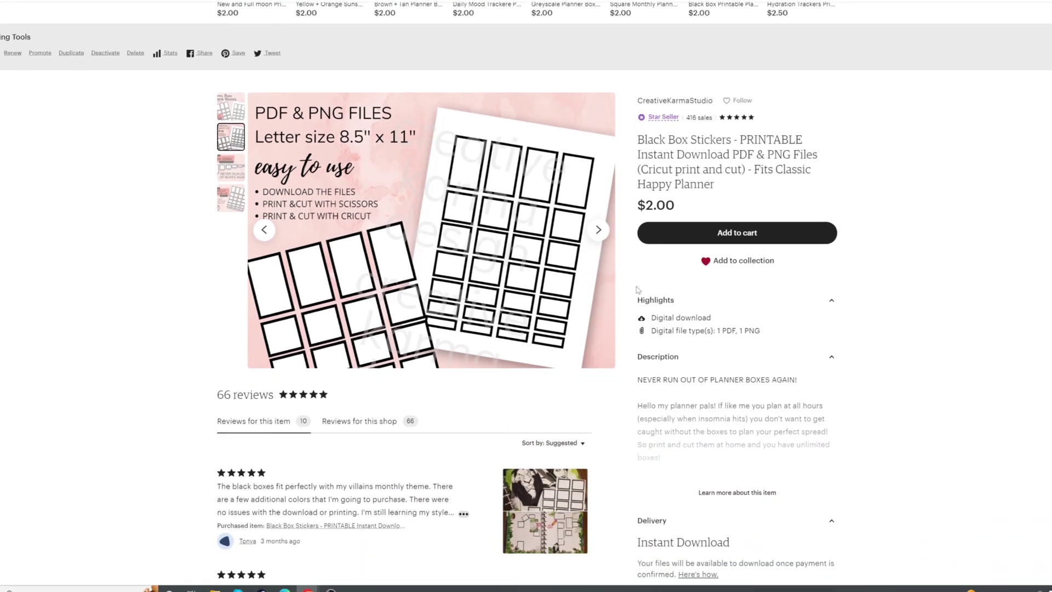